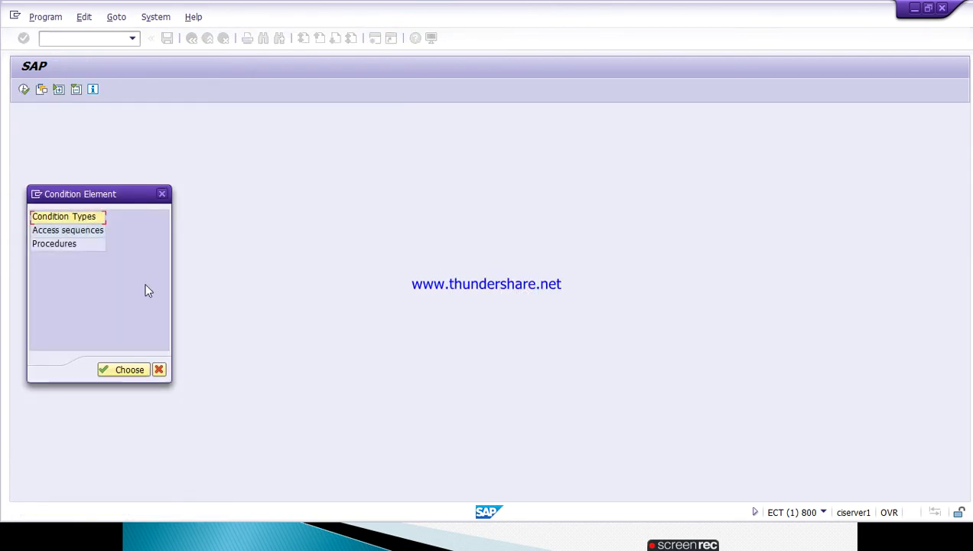
Add a new condition type entry with the code TIG and the description TATA IGST.
double_click(69, 217)
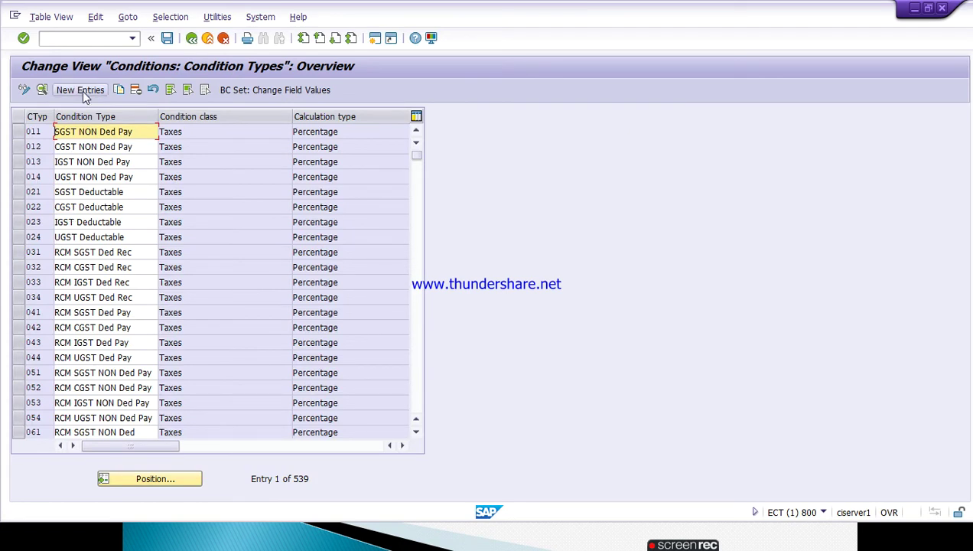
left_click(82, 90)
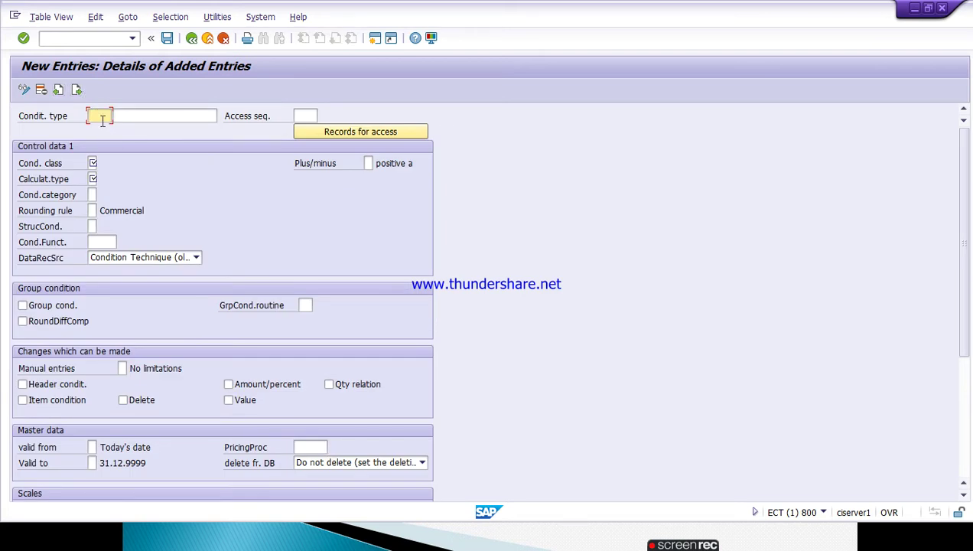
type("s")
key("BackSpace")
type("t")
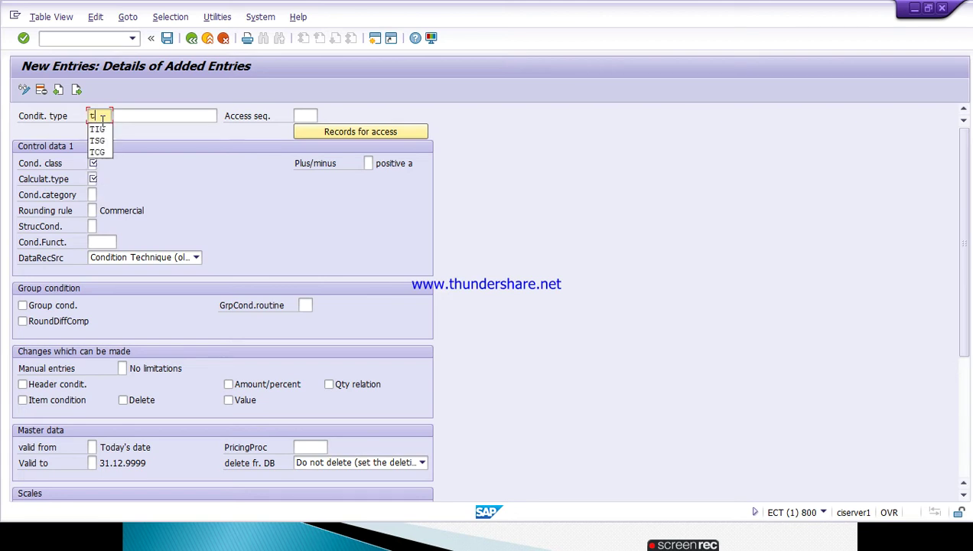
key("Down")
key("Return")
key("Tab")
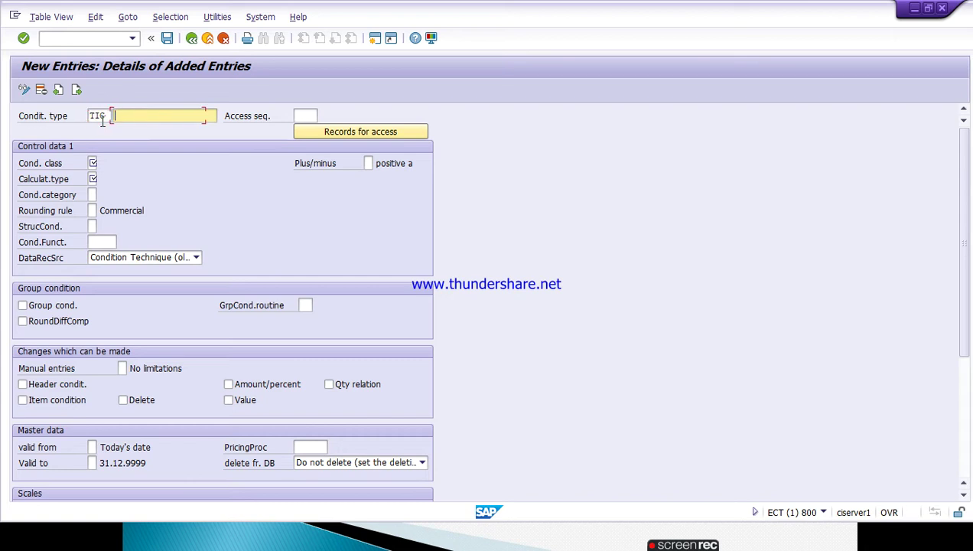
type("t")
key("Down")
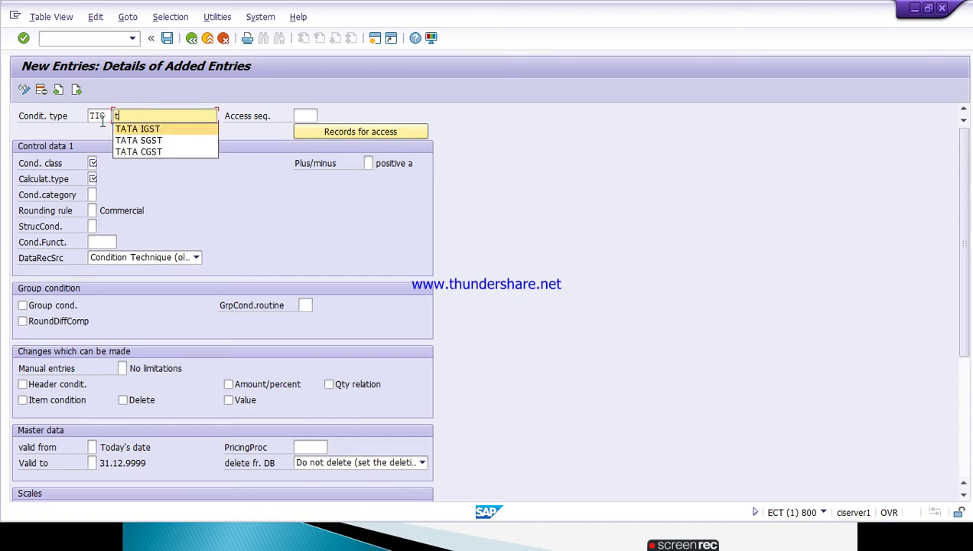
key("Return")
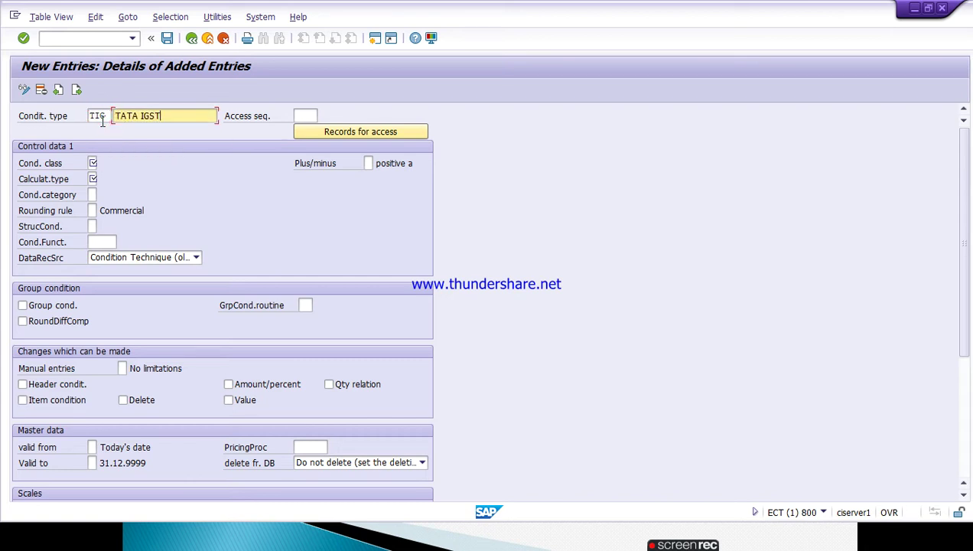
Assign the access sequence MWST (Tax Classification) to the condition type.
left_click(306, 114)
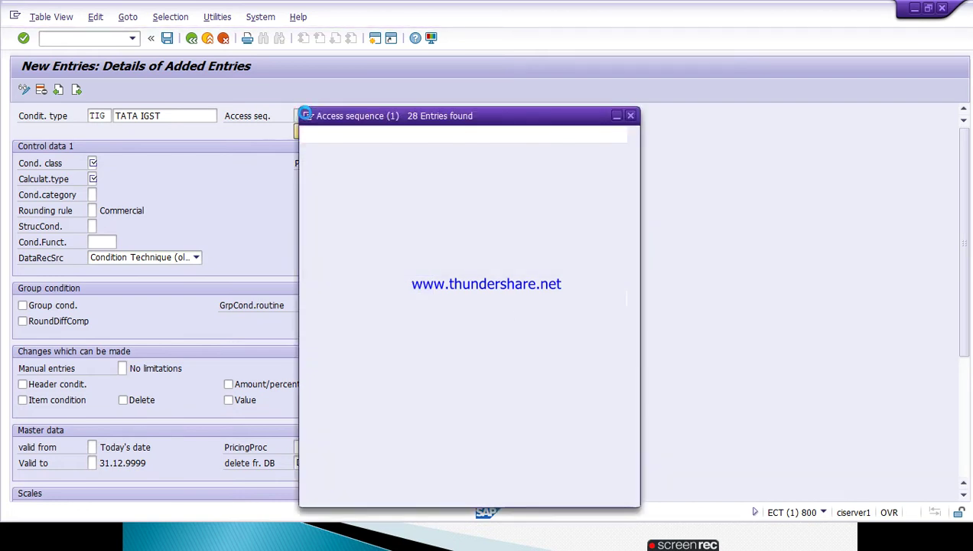
key("Down")
key("Down")
key("Down")
key("Down")
key("Down")
key("Down")
key("Down")
key("Down")
key("Down")
key("Down")
key("Down")
key("Down")
key("Down")
key("Down")
key("Down")
key("Down")
key("Down")
key("Down")
key("Down")
key("Down")
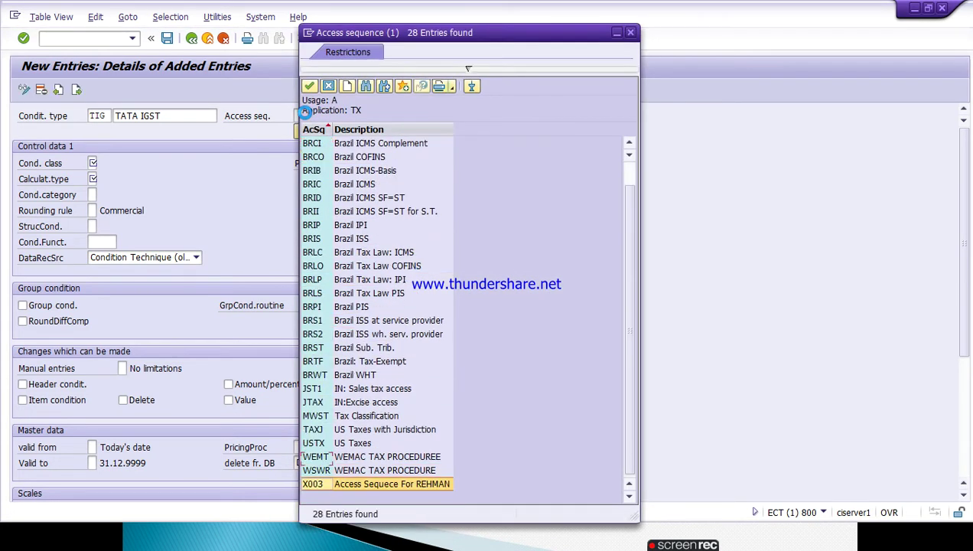
key("Up")
key("Up")
key("Up")
key("Up")
key("Up")
key("Up")
key("Up")
key("Up")
key("Up")
key("Up")
key("Up")
key("Up")
key("Up")
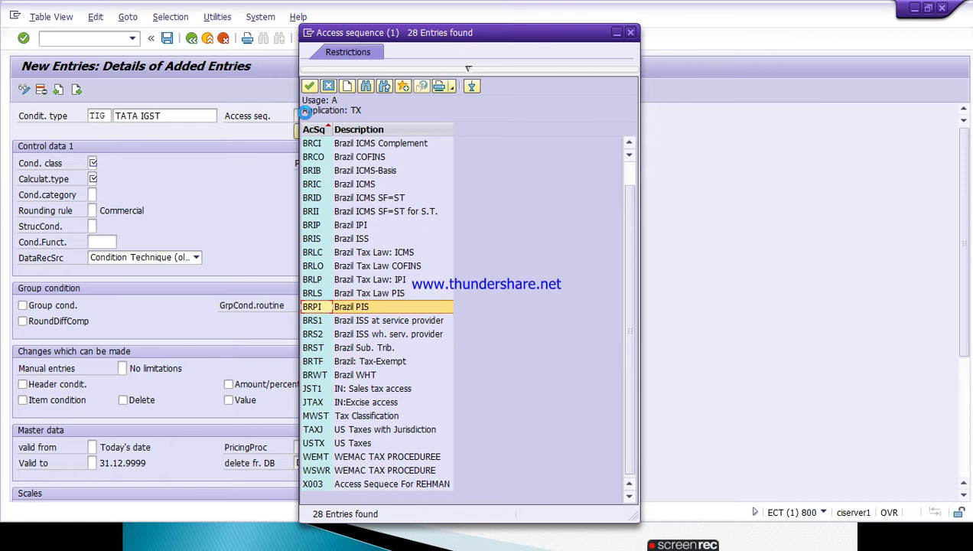
key("Down")
key("Down")
key("Down")
key("Down")
key("Down")
key("Down")
key("Down")
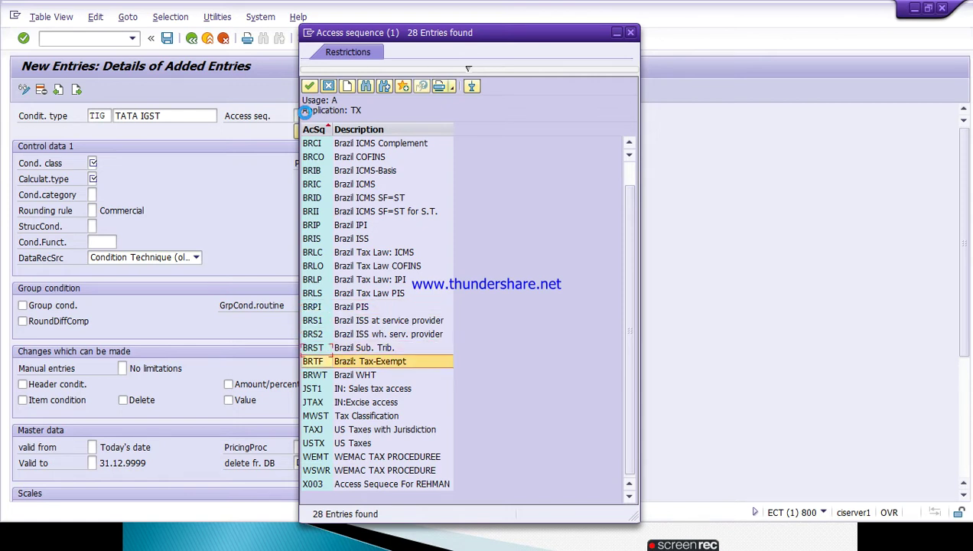
key("Down")
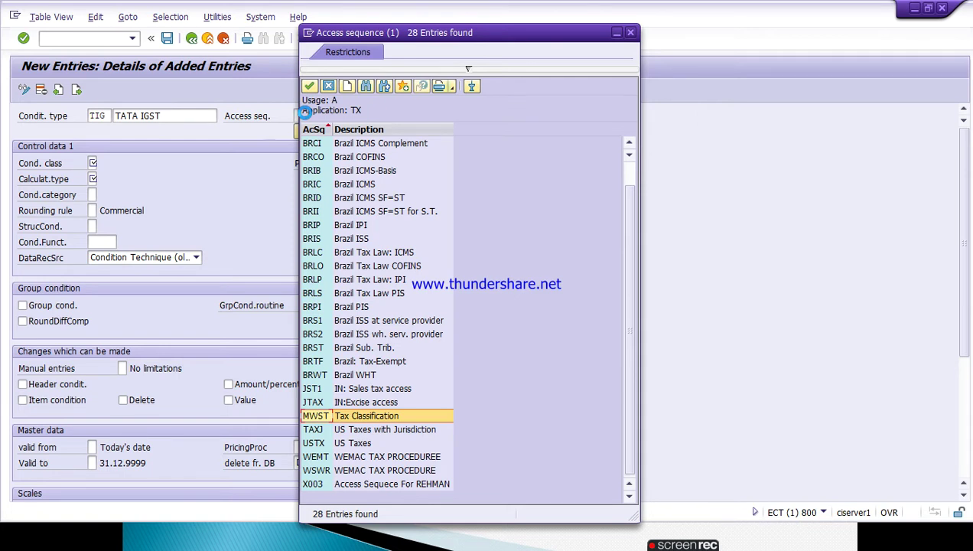
key("Return")
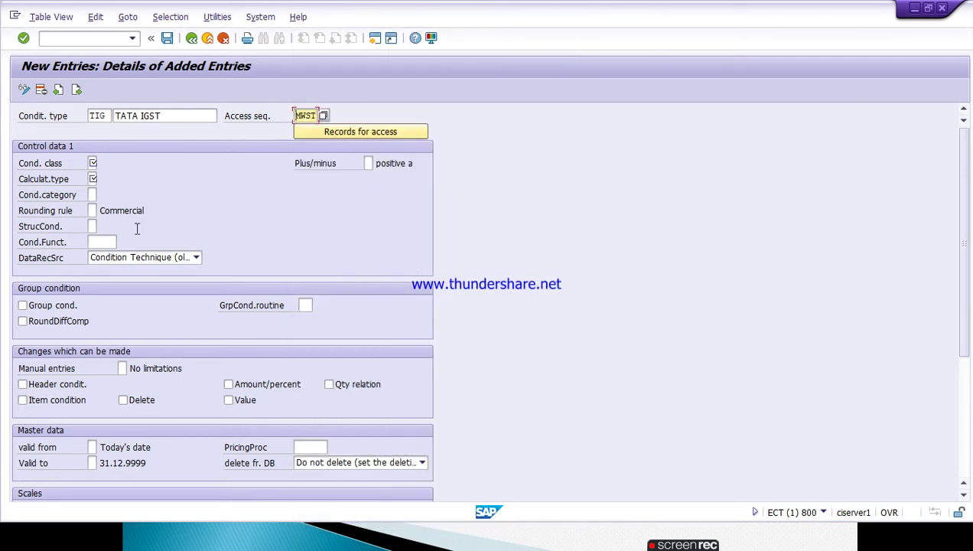
Set the condition class to D (Taxes) from the list of possible values.
left_click(93, 163)
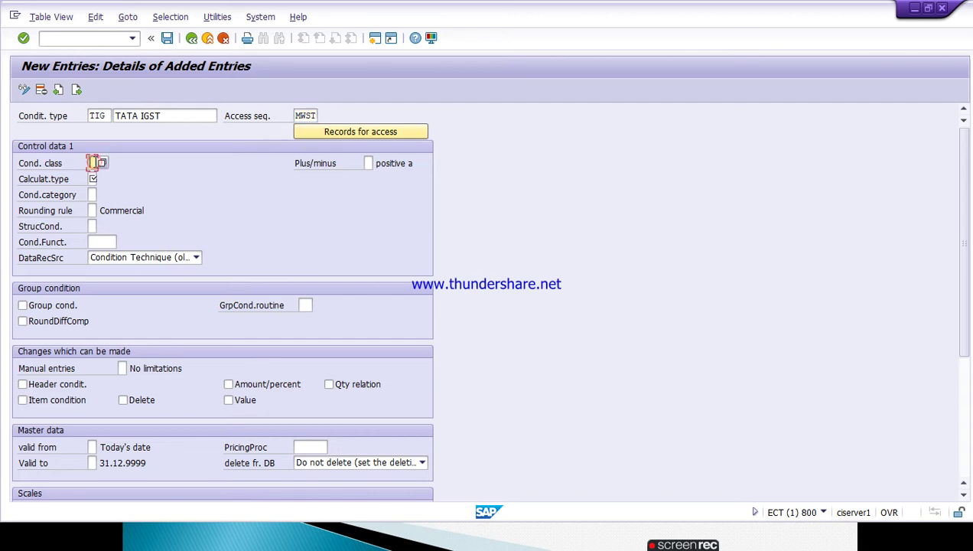
key("F4")
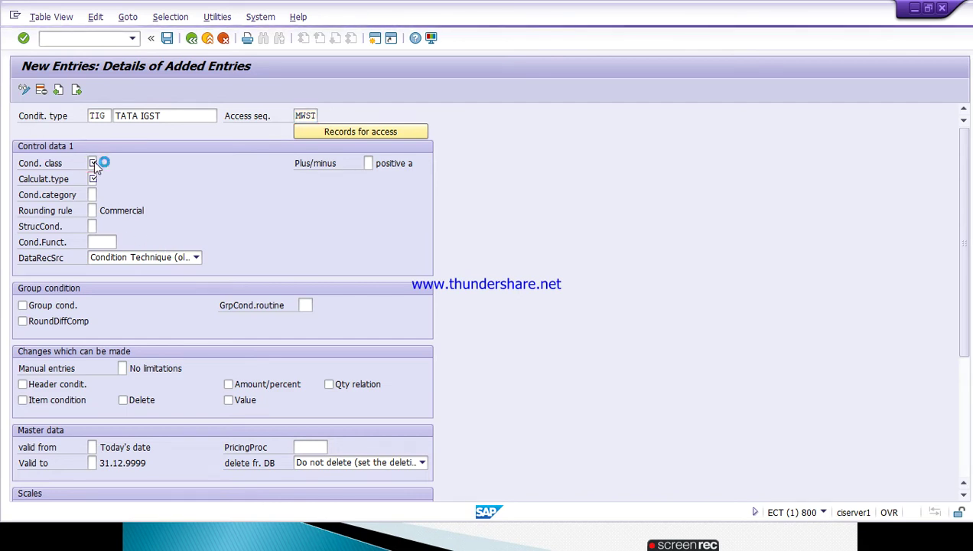
left_click(92, 161)
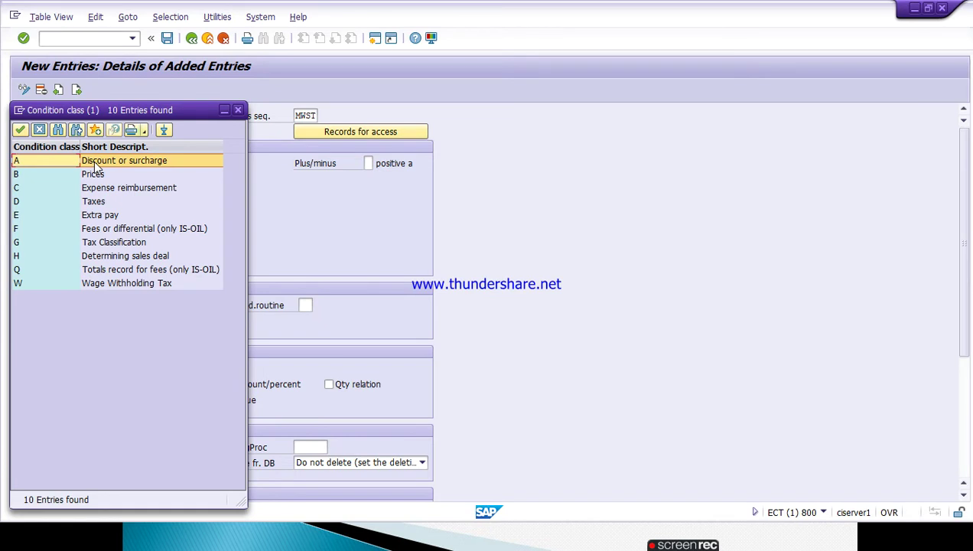
key("Down")
key("Down")
key("Down")
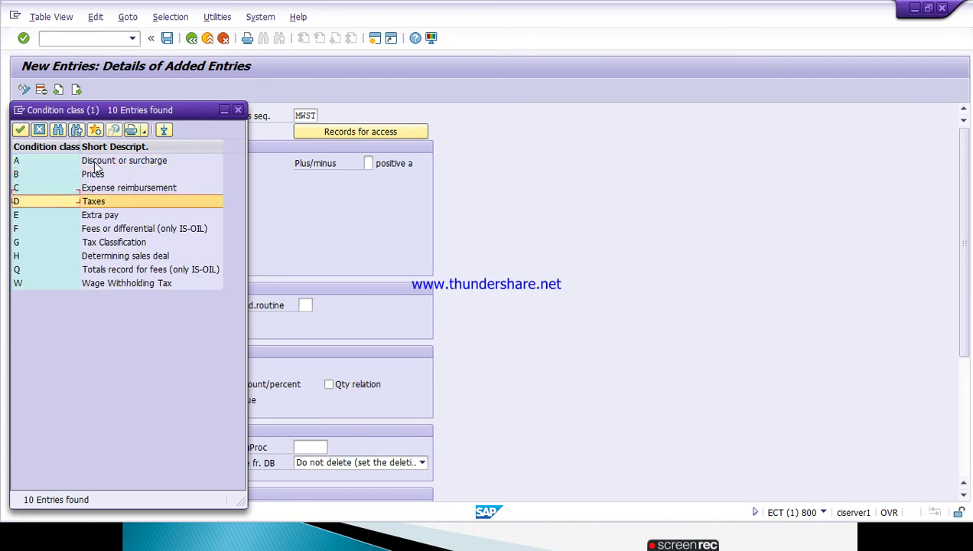
left_click(94, 161)
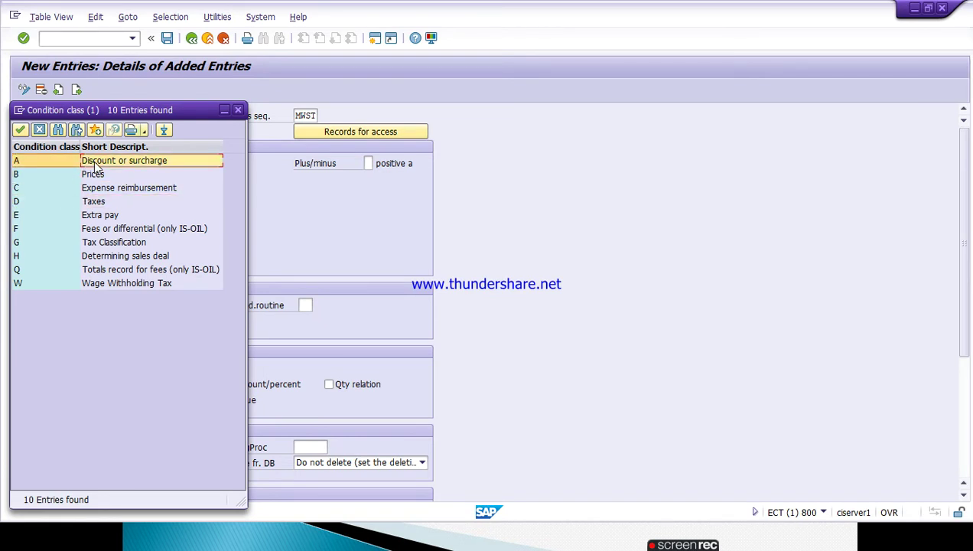
double_click(92, 202)
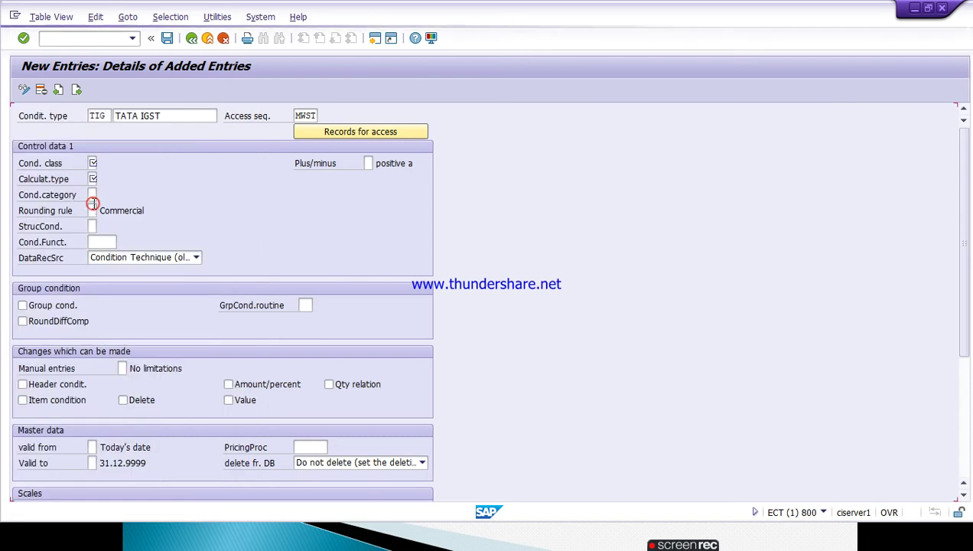
Set the condition's calculation type to A (Percentage).
left_click(92, 179)
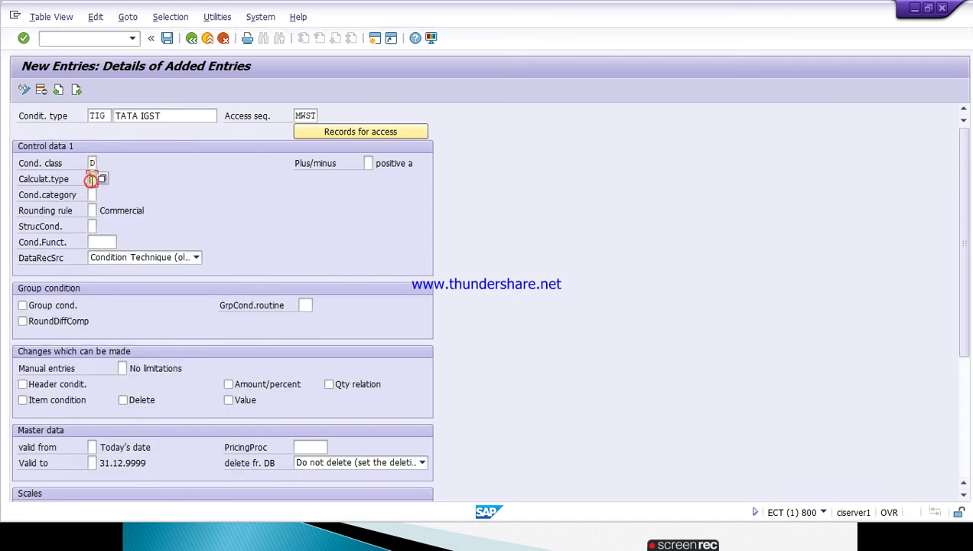
key("F4")
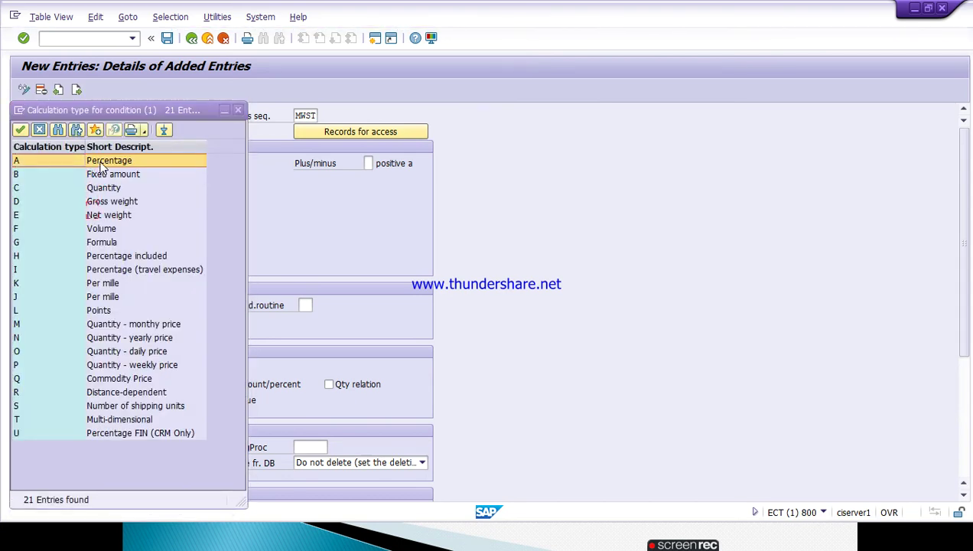
double_click(99, 160)
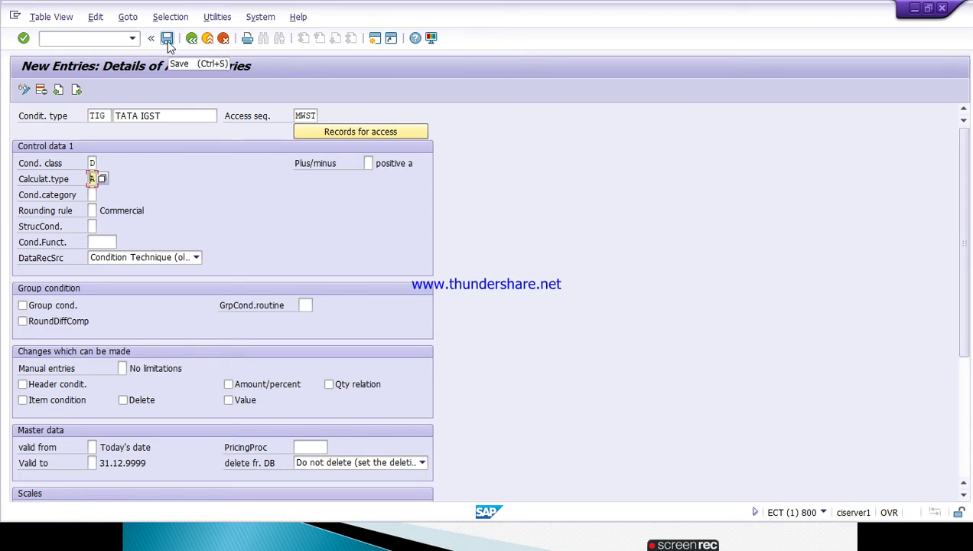
Change the condition type code to TSG and its description to TATA SGST.
double_click(109, 116)
type("T")
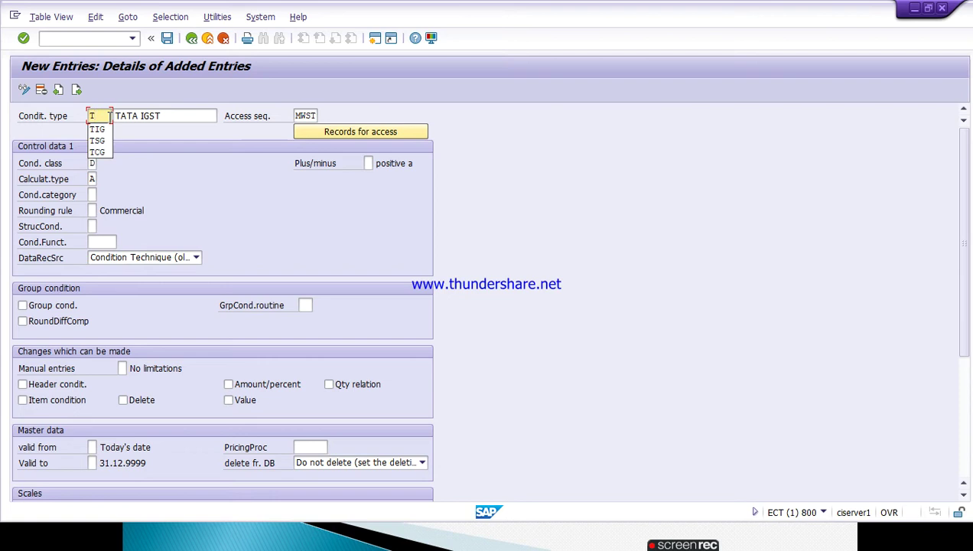
key("Down")
key("Down")
key("Return")
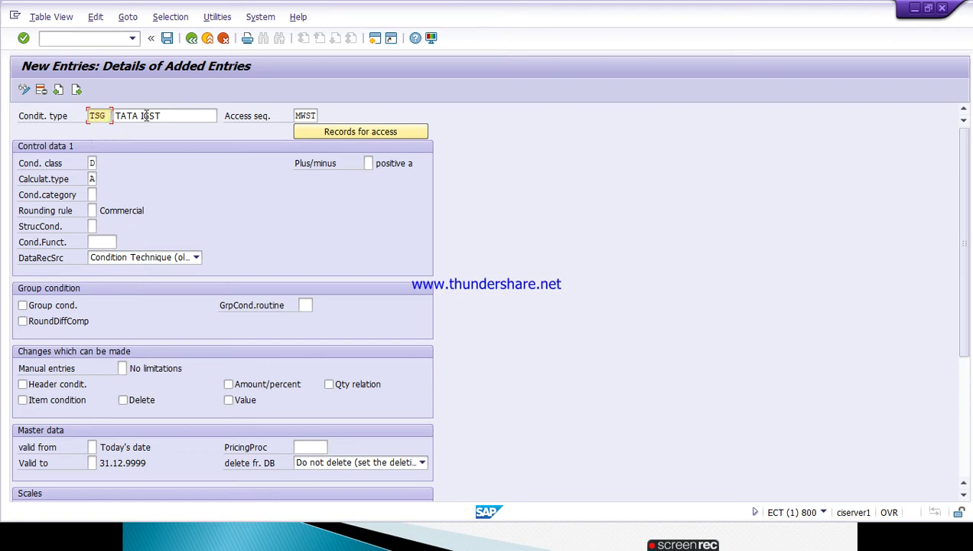
left_click(145, 116)
key("BackSpace")
type("I")
key("BackSpace")
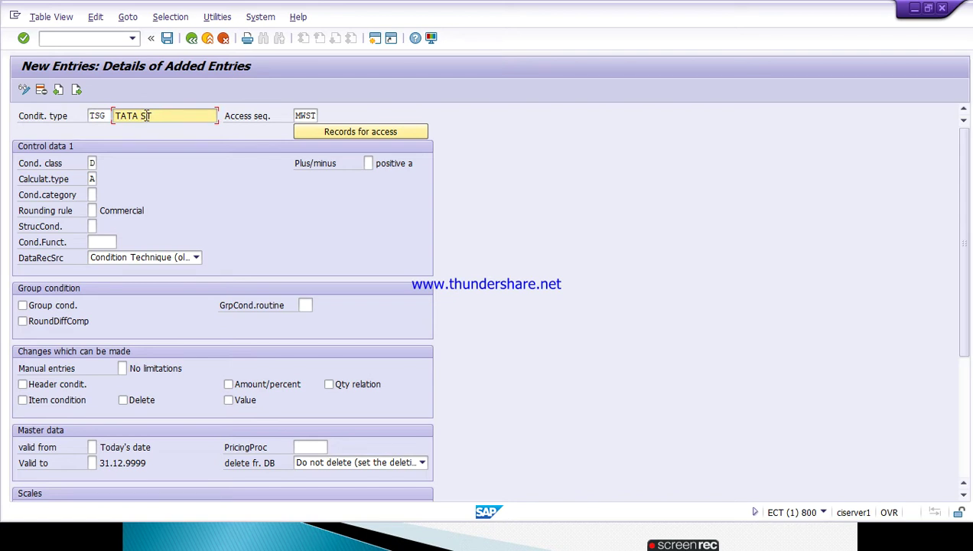
type("GAST")
left_click(154, 116)
key("BackSpace")
Change the condition type code to TCG and its description to TATA CGST.
left_click(105, 115)
key("BackSpace")
key("BackSpace")
key("BackSpace")
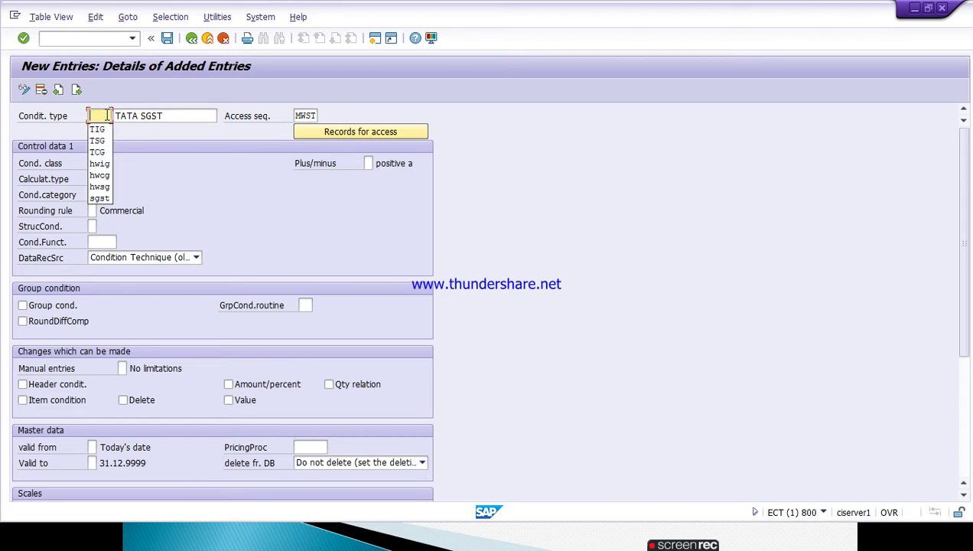
type("T")
key("Down")
key("Down")
key("Down")
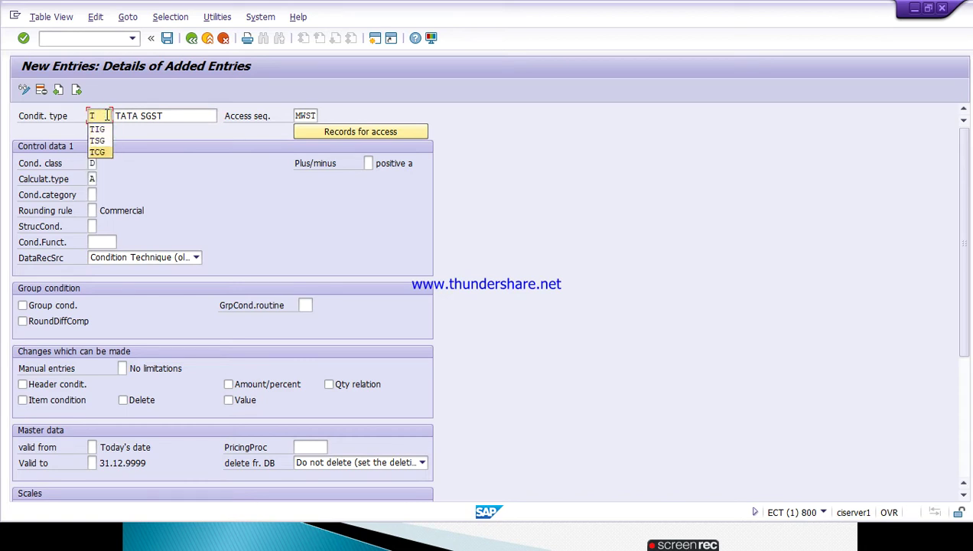
key("Return")
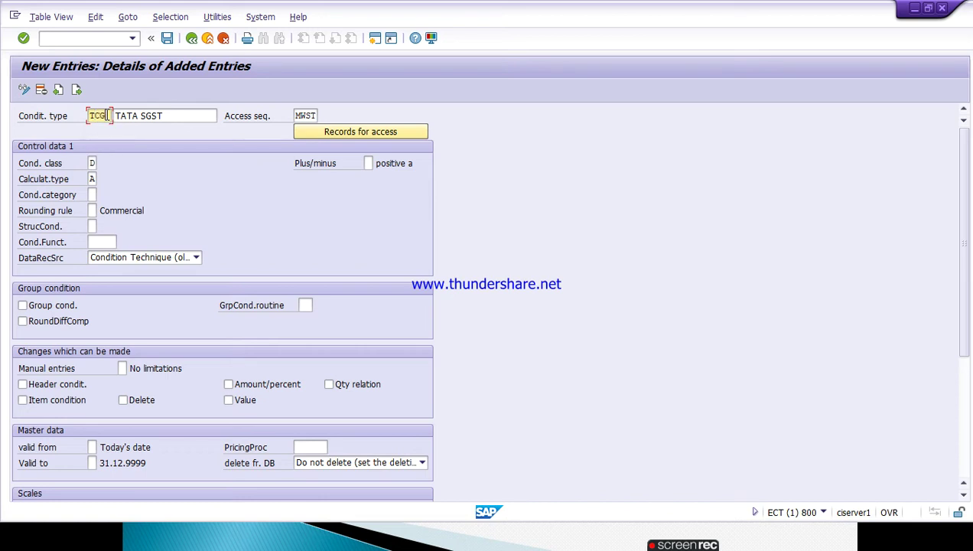
left_click(146, 117)
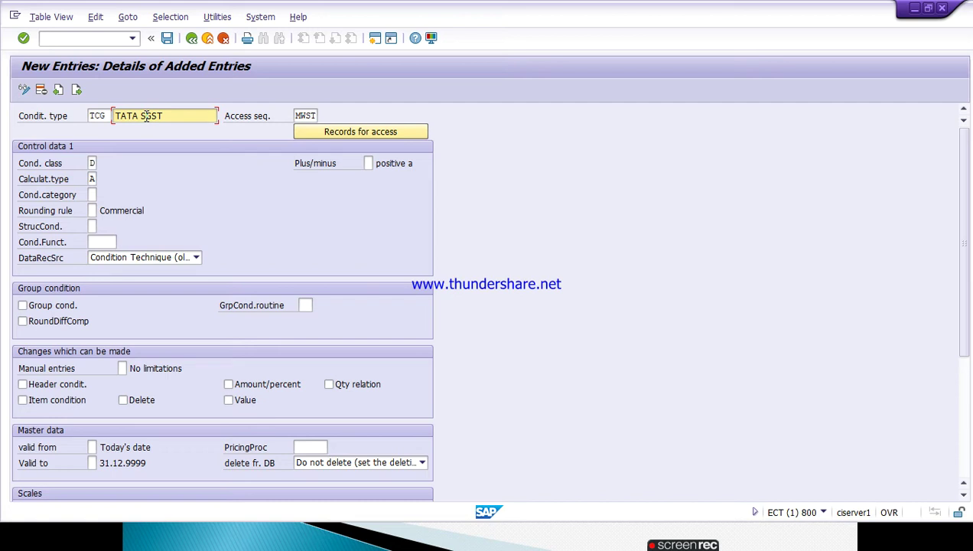
type("C")
left_click(167, 39)
Check the GST Configuration slide, return to SAP and open transaction OBCN in a new session.
key("alt+Tab")
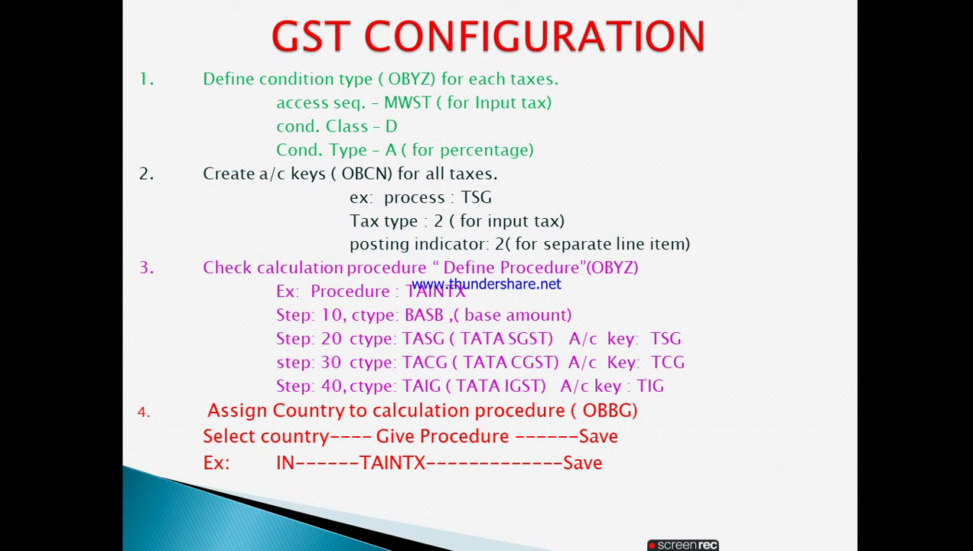
key("alt+Tab")
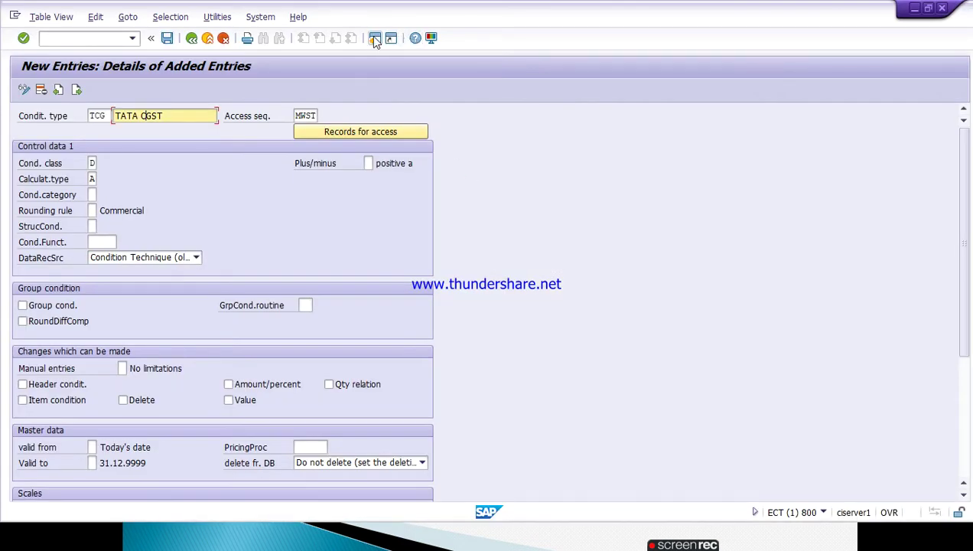
left_click(374, 40)
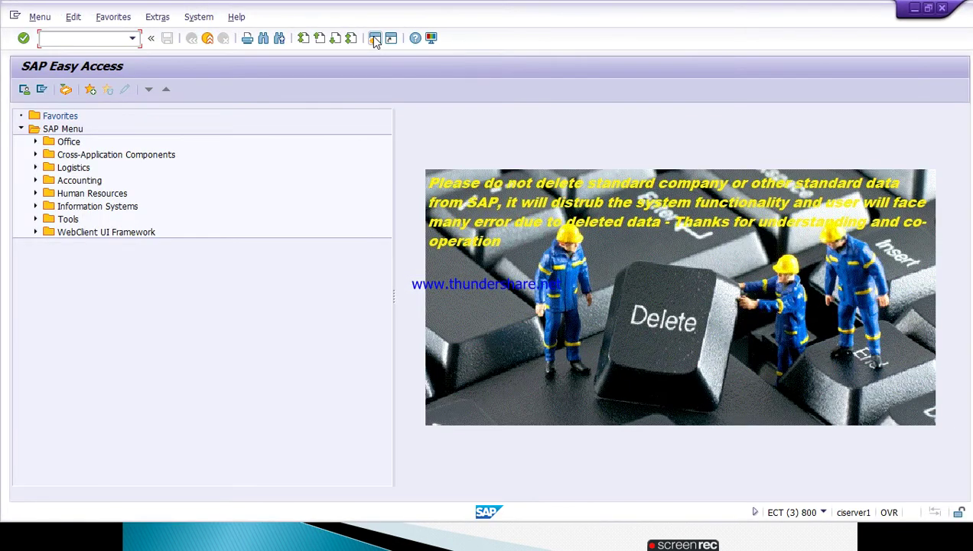
type("OBC6")
left_click(375, 39)
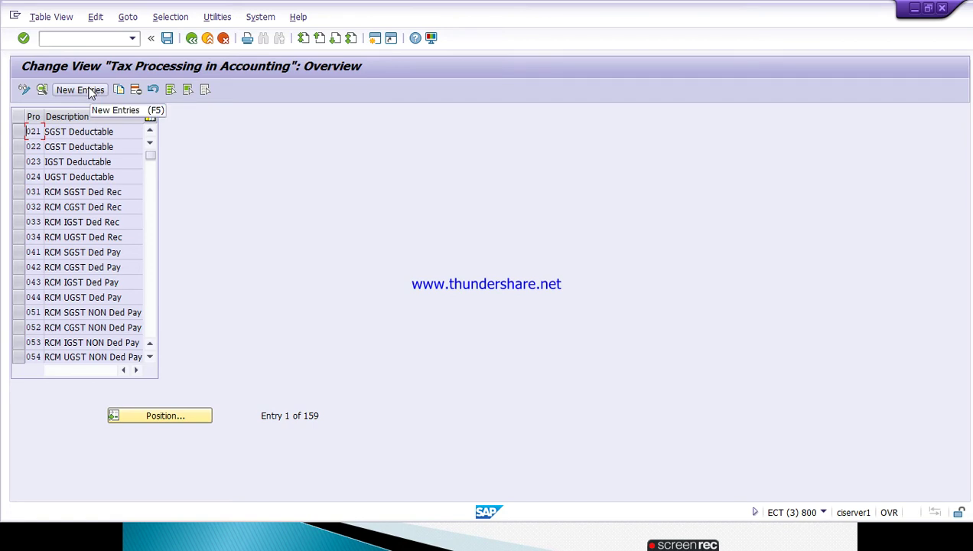
left_click(91, 91)
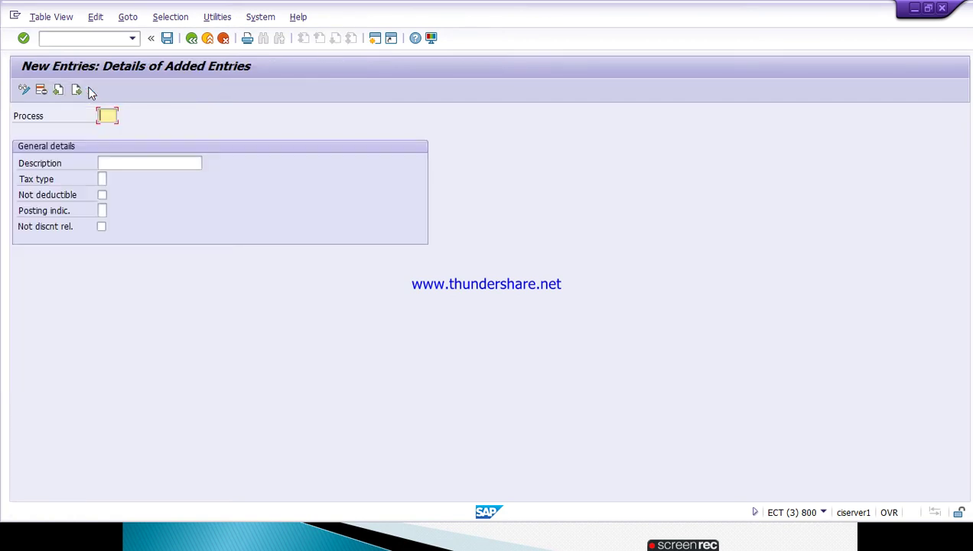
type("T")
key("Return")
left_click(121, 163)
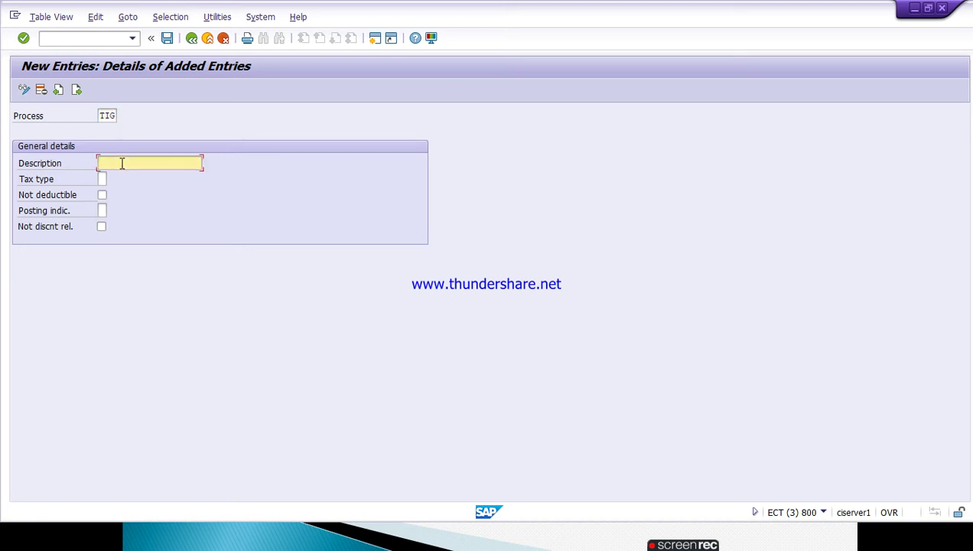
type("T")
key("Down")
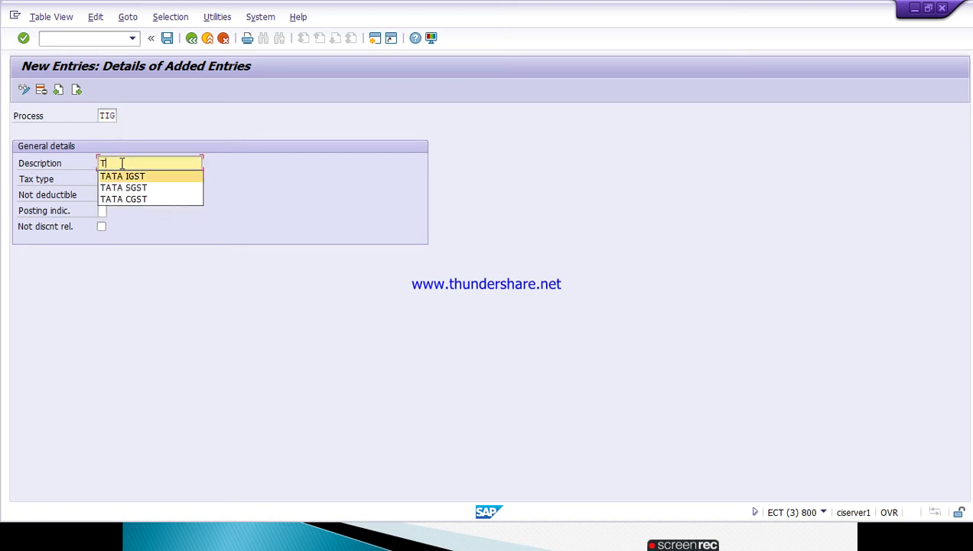
key("Return")
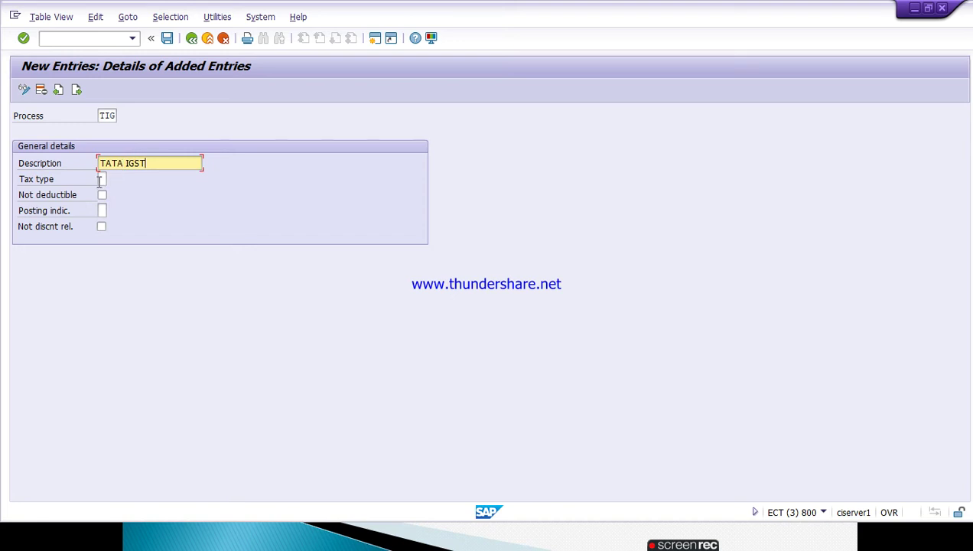
left_click(102, 179)
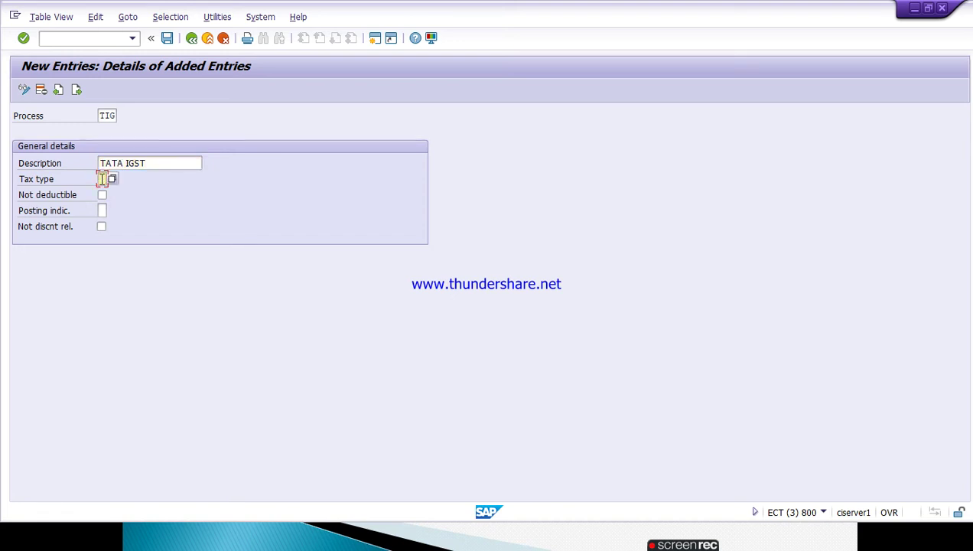
left_click(111, 179)
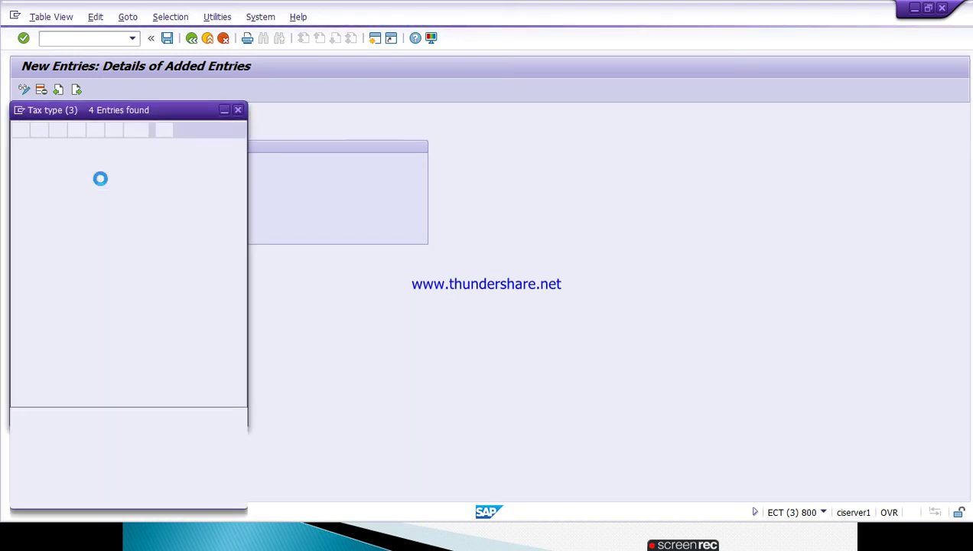
left_click(100, 179)
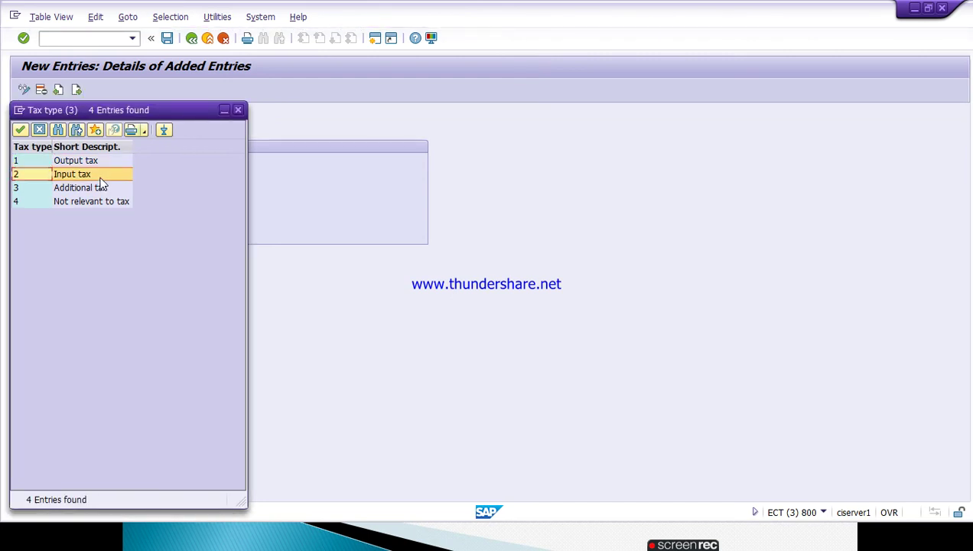
double_click(94, 173)
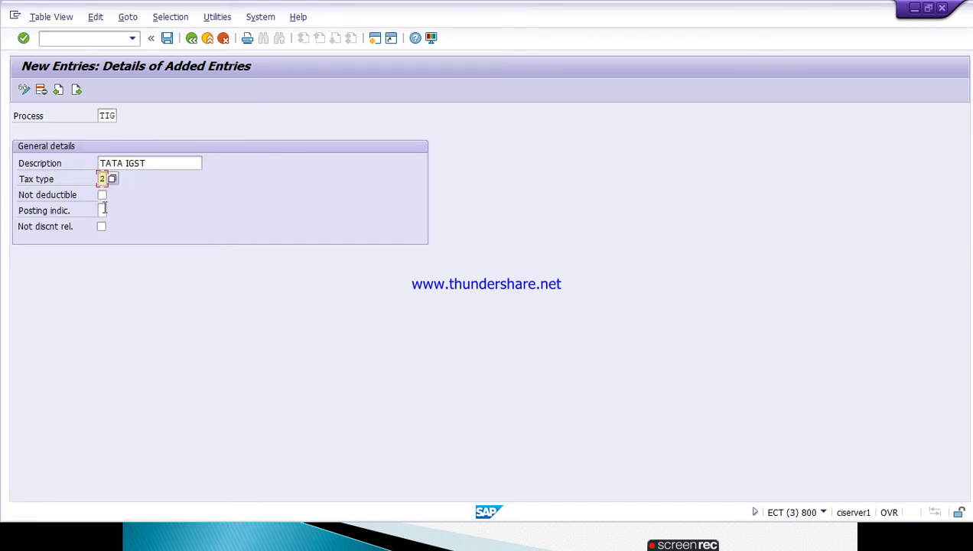
left_click(103, 209)
key("Return")
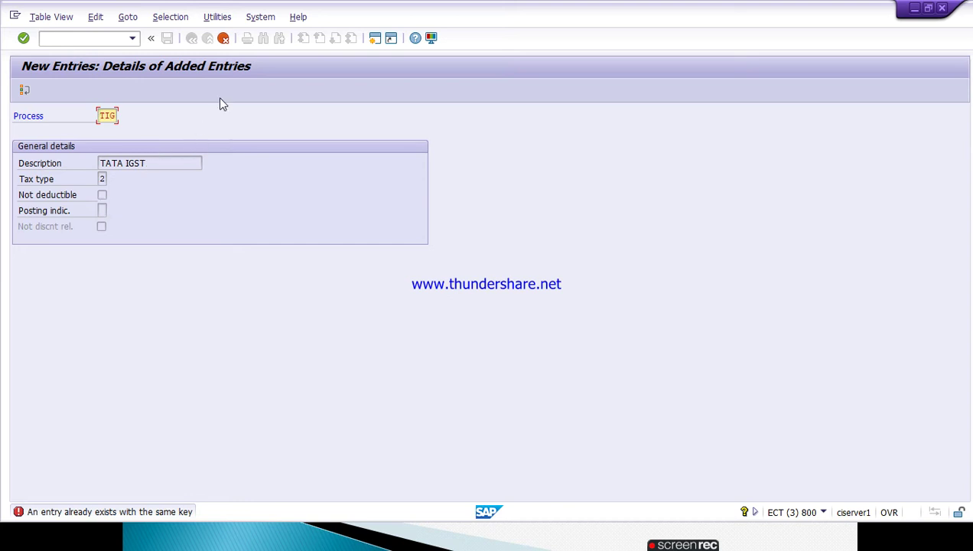
left_click(222, 38)
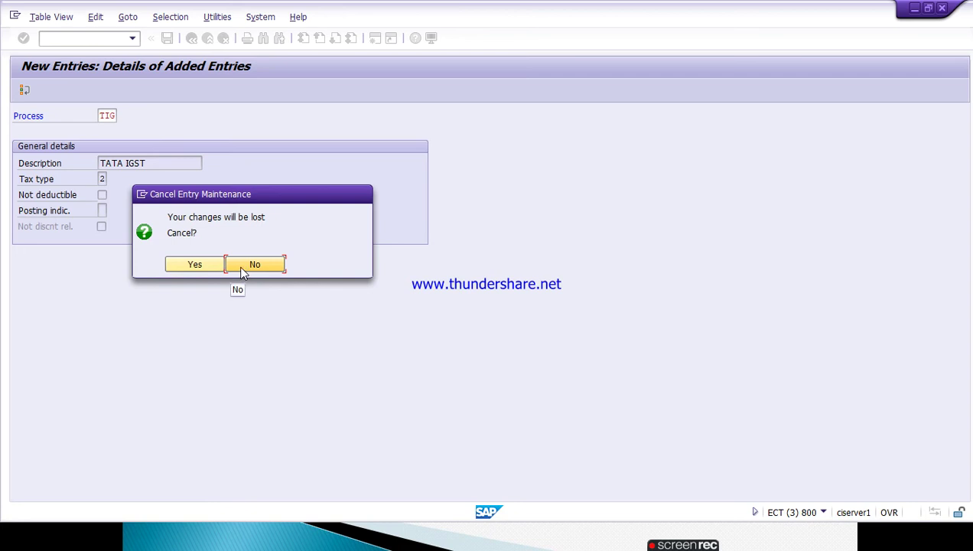
left_click(234, 267)
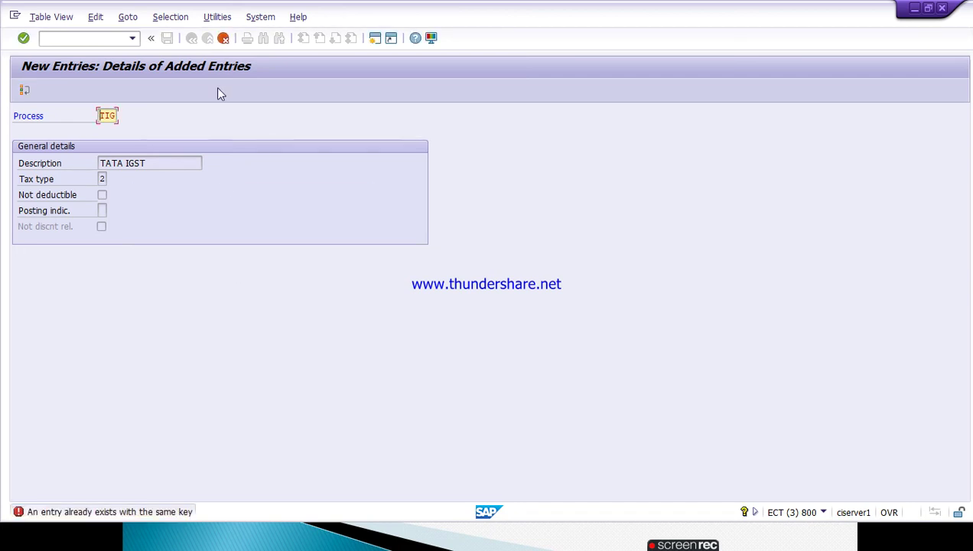
left_click(223, 38)
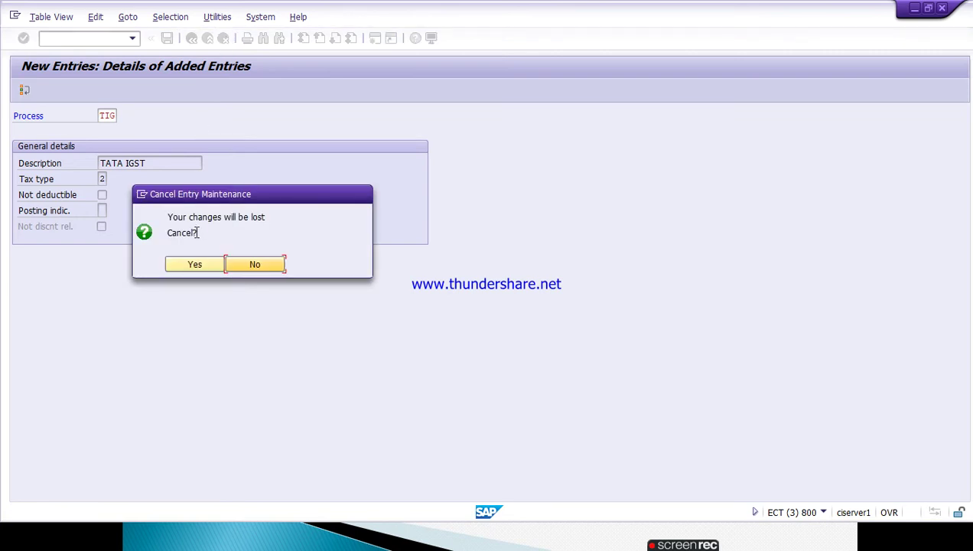
left_click(201, 266)
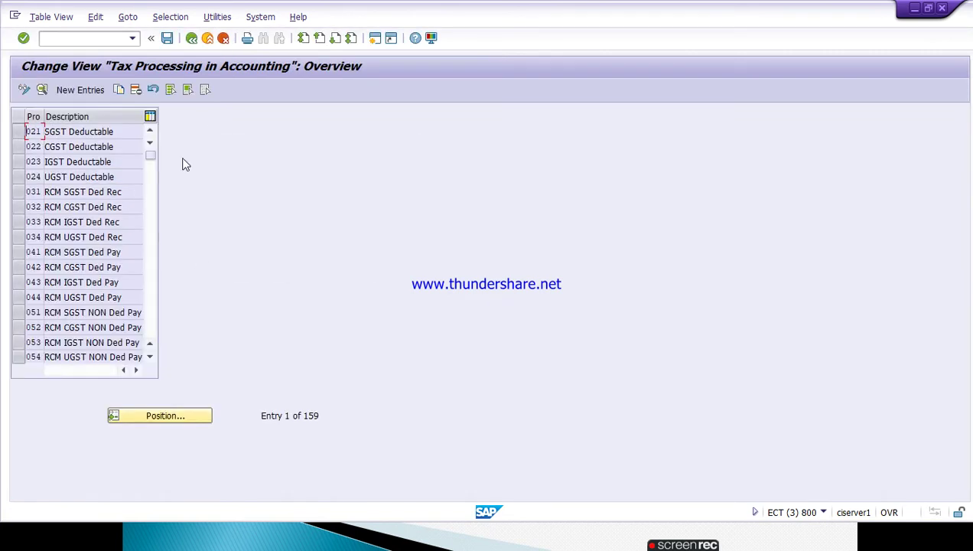
Create a new tax processing entry with process key TIG and description TATA IGST.
left_click(80, 90)
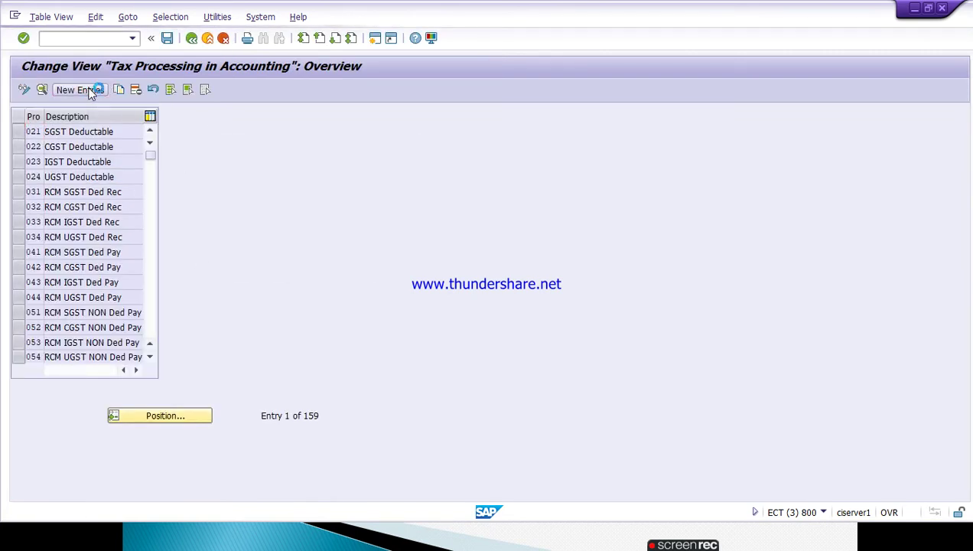
type("T")
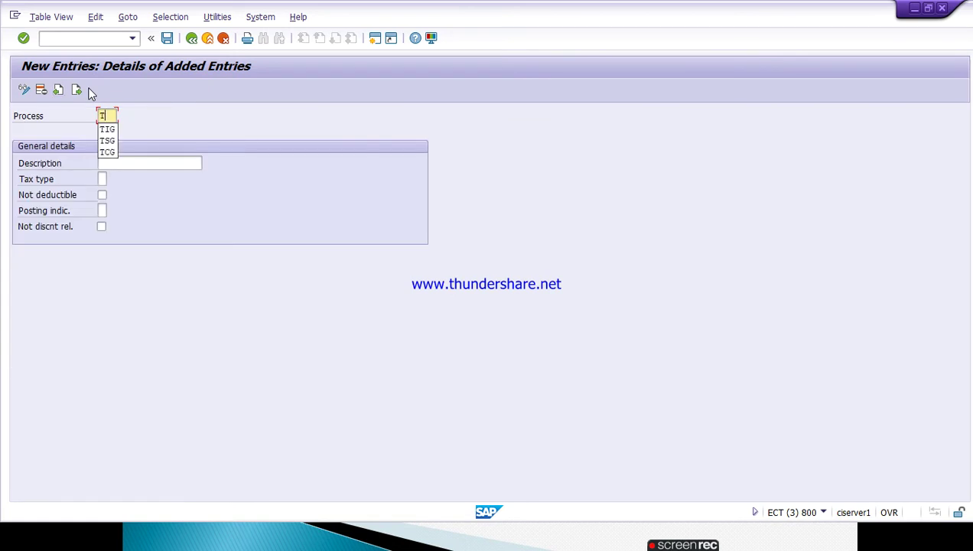
key("Down")
key("Return")
key("Tab")
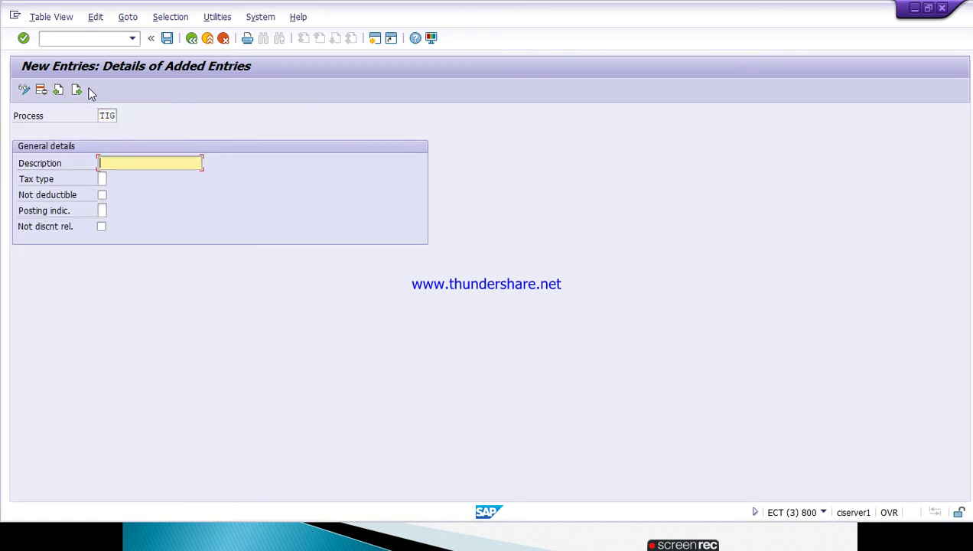
type("T")
key("Down")
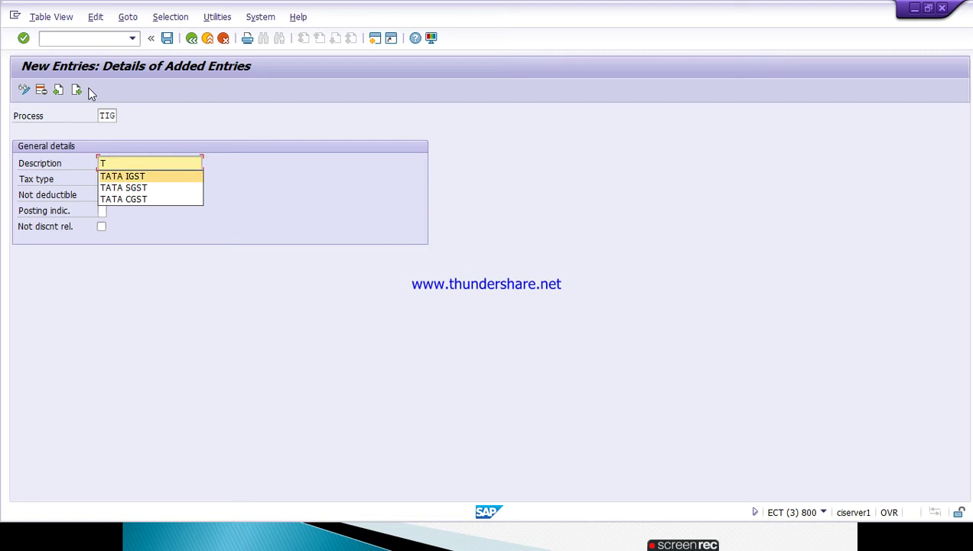
key("Return")
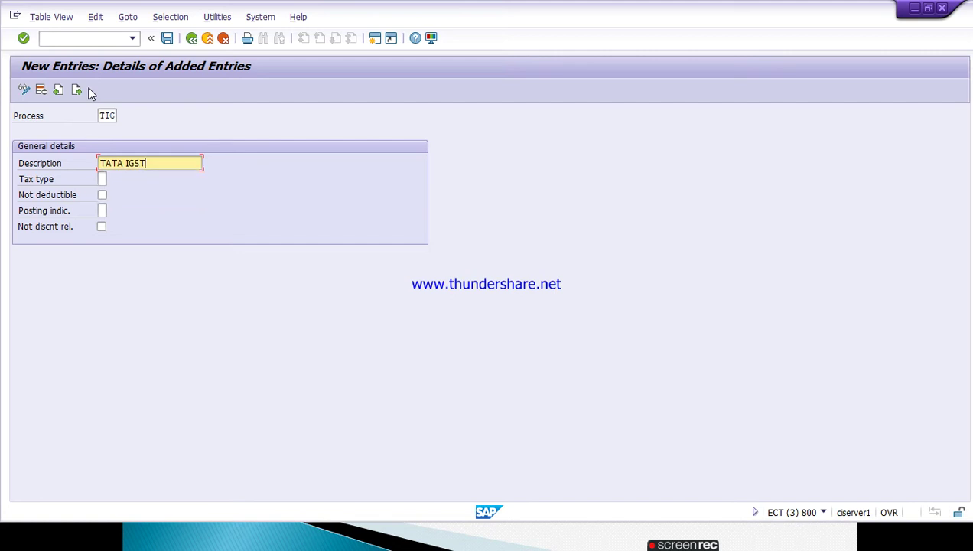
Set the entry's tax type to 2 (Input tax) and its posting indicator to 2 (Separate line item).
left_click(102, 179)
type("3")
key("Tab")
key("Tab")
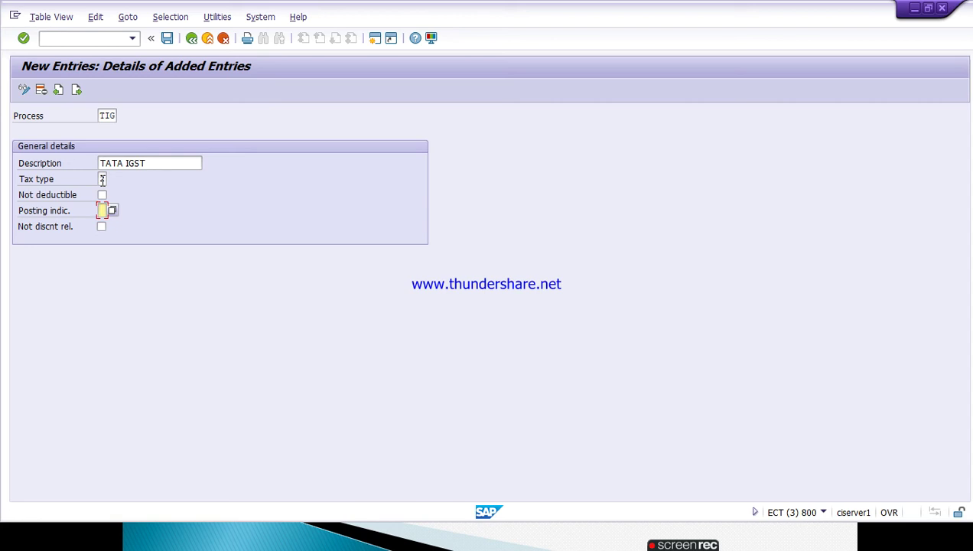
left_click(103, 180)
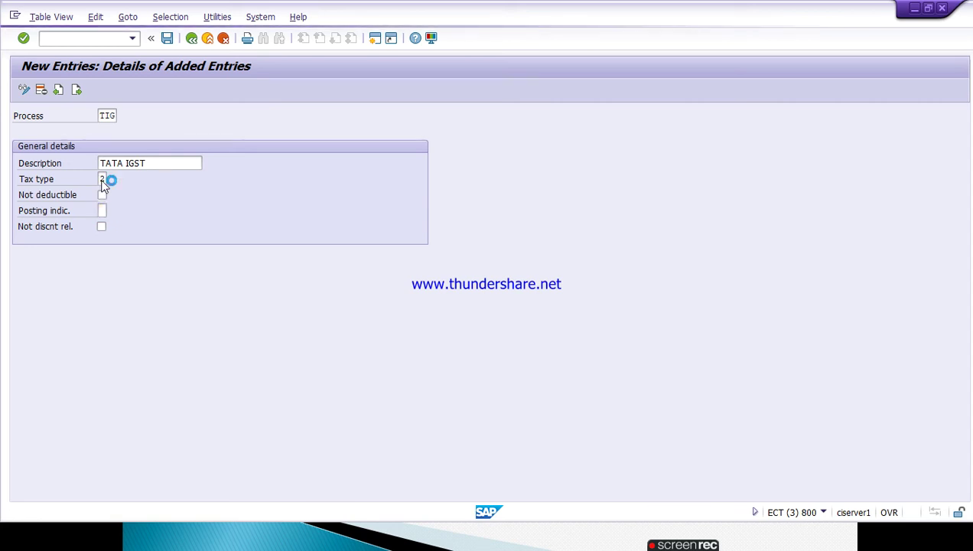
key("Down")
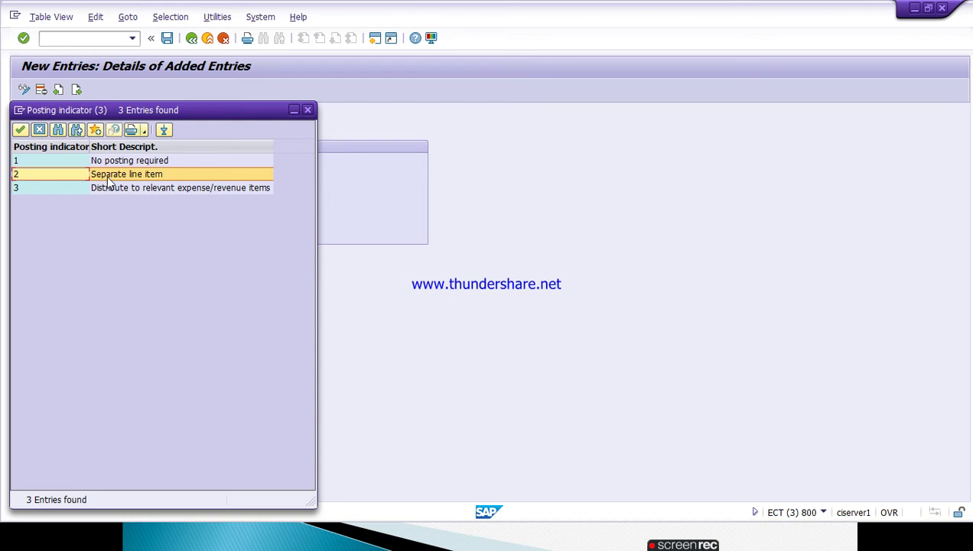
left_click(143, 177)
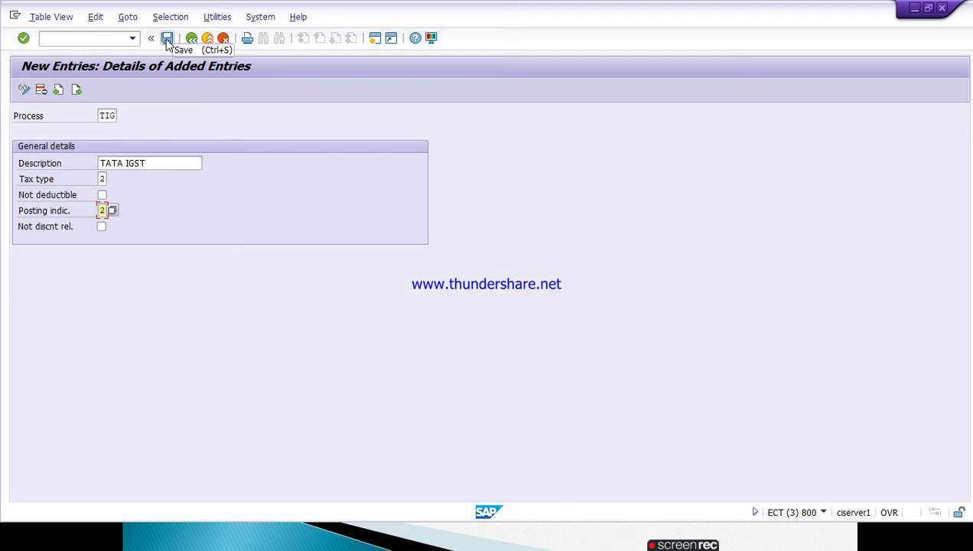
Change the entry's process key to TSG and its description to TATA SGST.
left_click(109, 115)
key("BackSpace")
key("BackSpace")
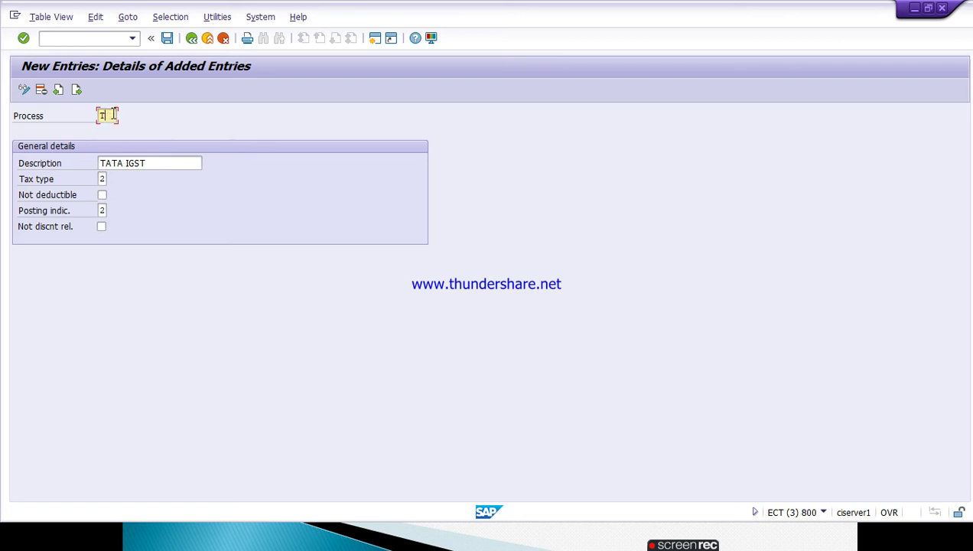
key("Down")
key("Down")
key("Return")
left_click(128, 163)
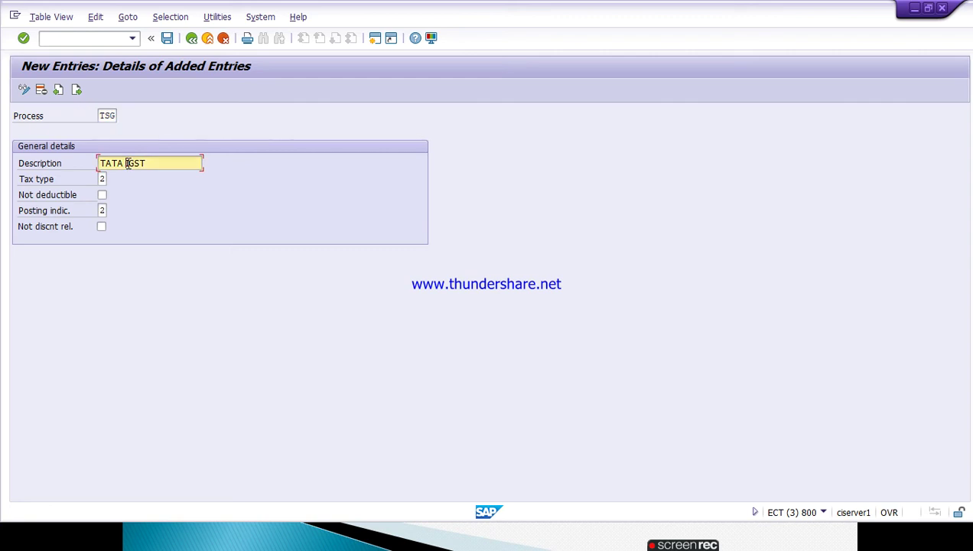
type("S")
key("Tab")
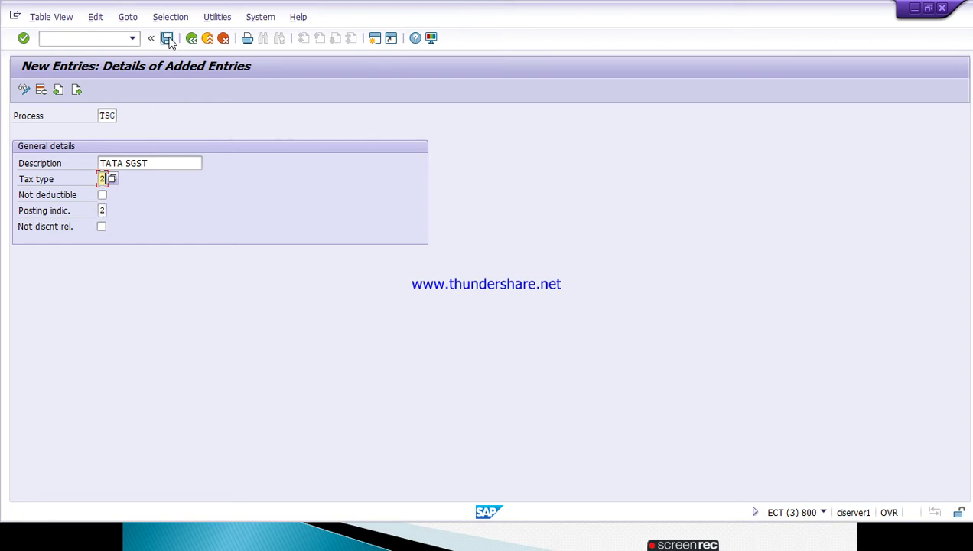
Change the entry's process key to TCG and its description to TATA CGST.
left_click(110, 116)
type("T")
key("Down")
key("Down")
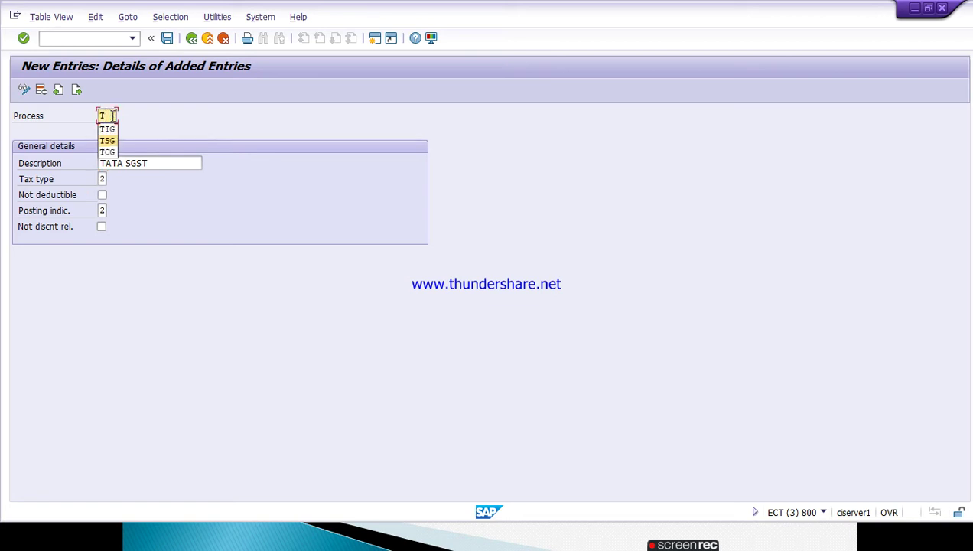
key("Return")
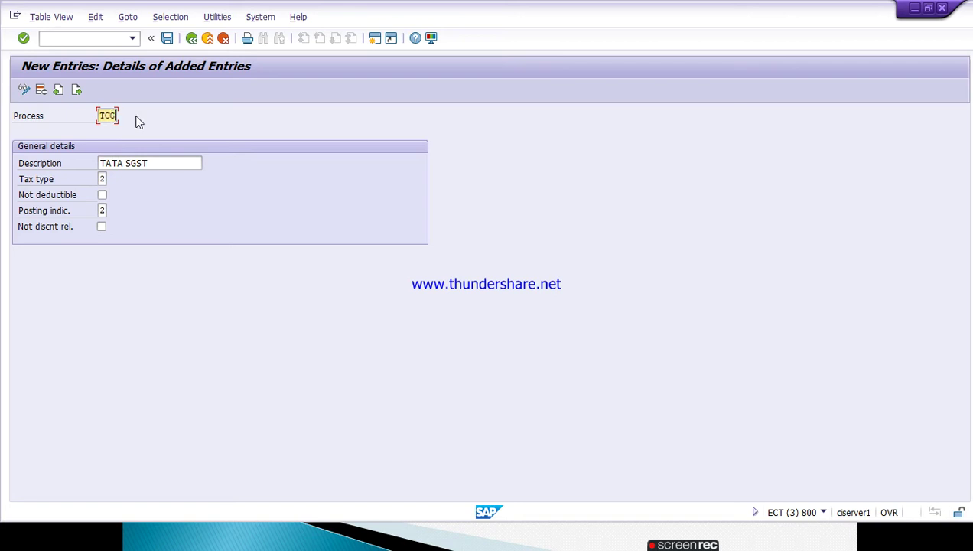
left_click(128, 165)
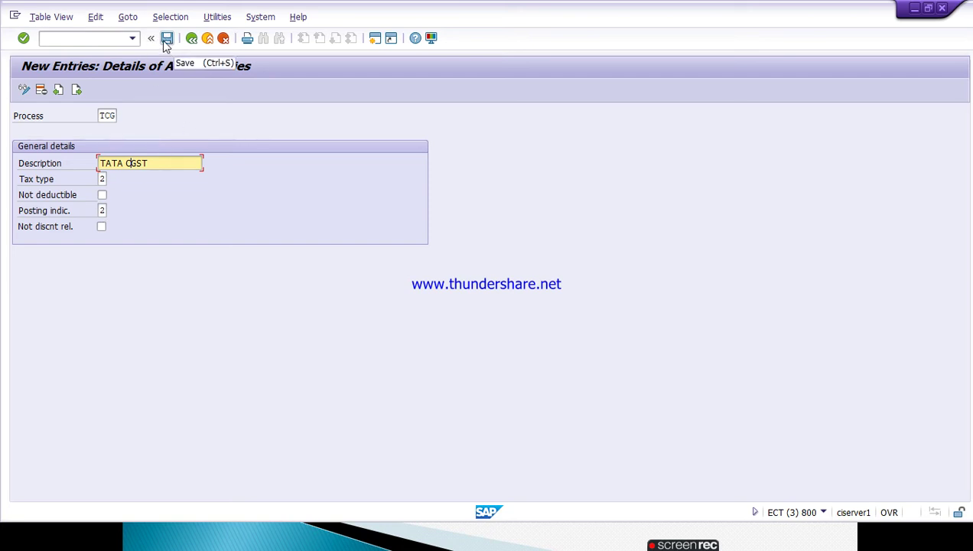
Switch to the GST Configuration slide in PowerPoint and review the calculation procedure and country assignment steps.
key("alt+Tab")
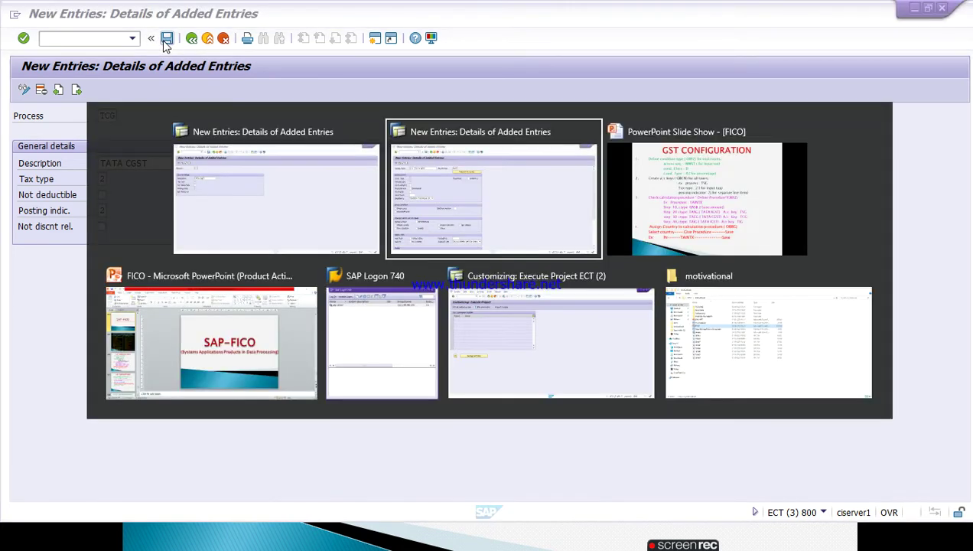
key("alt+Tab")
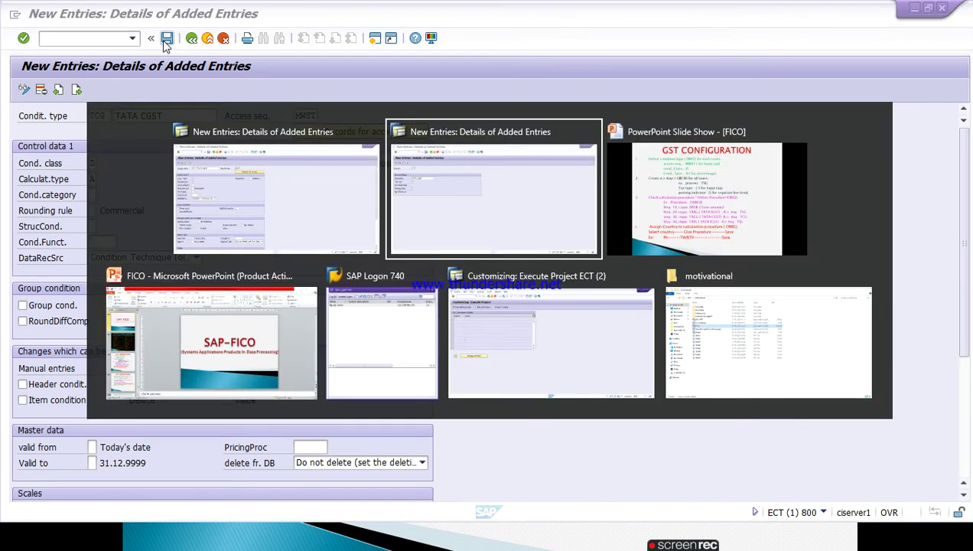
key("alt+Tab")
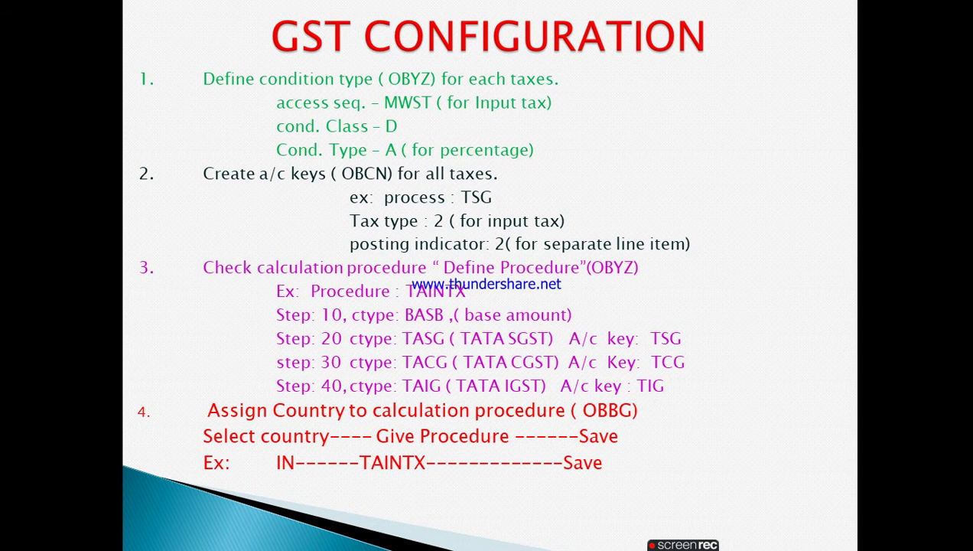
Switch to the SAP Customizing: Execute Project session and return it to SAP Easy Access with /N.
key("alt+Tab")
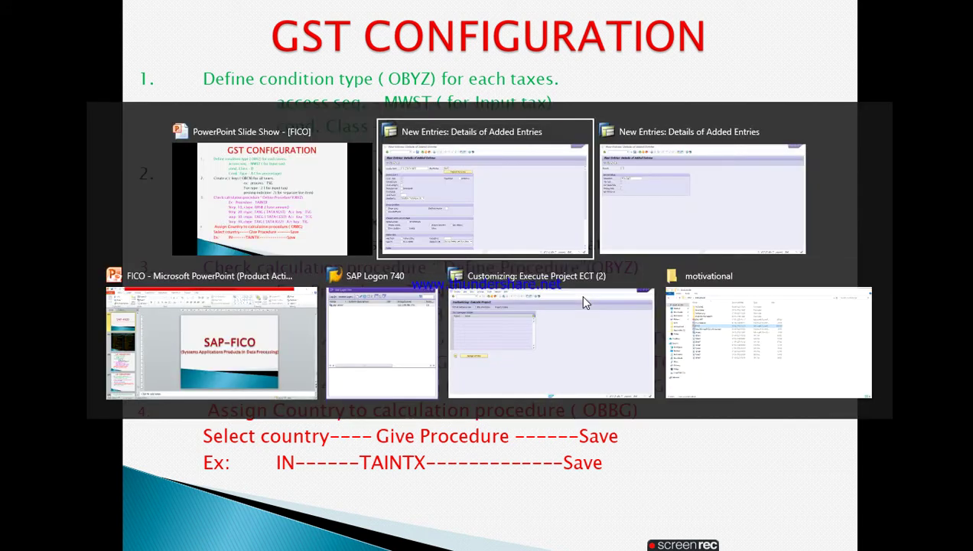
key("alt+Tab")
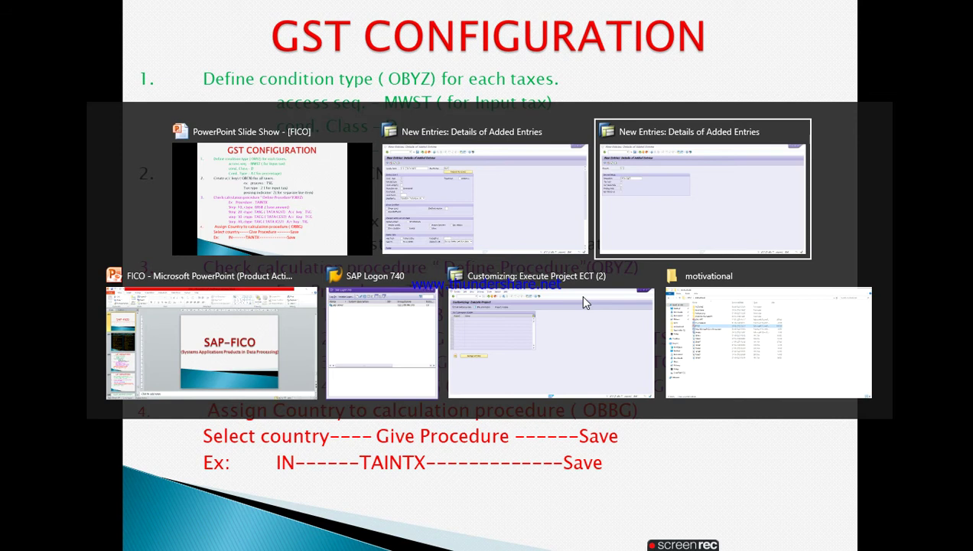
key("alt+Tab")
key("alt+Tab")
key("alt+Tab")
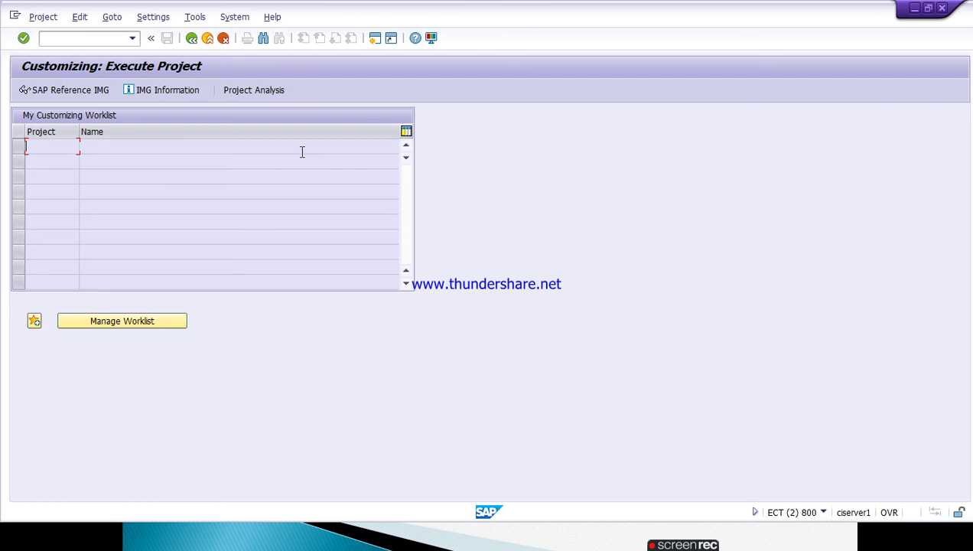
left_click(81, 36)
type("/N")
key("Return")
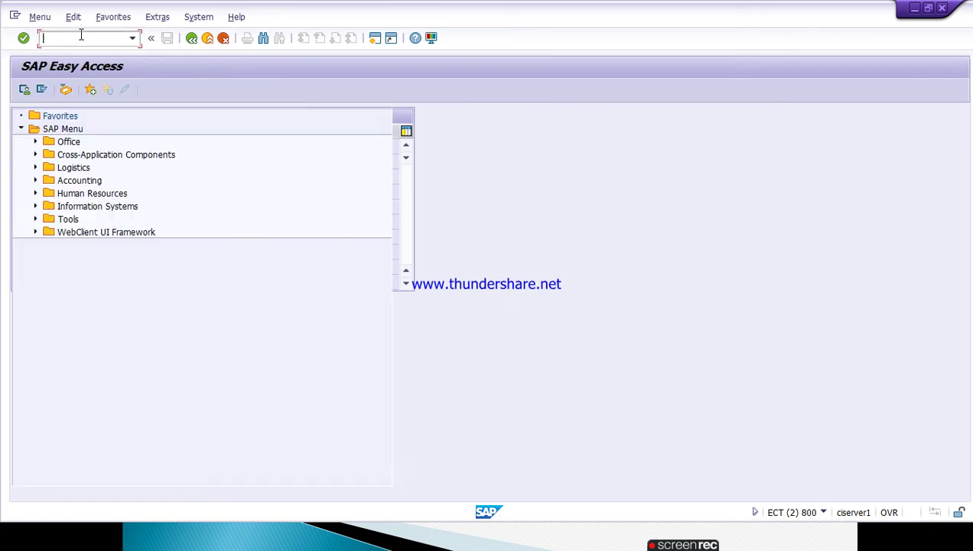
Run transaction OBYZ and open the Procedures condition element for maintenance.
type("OBYZ")
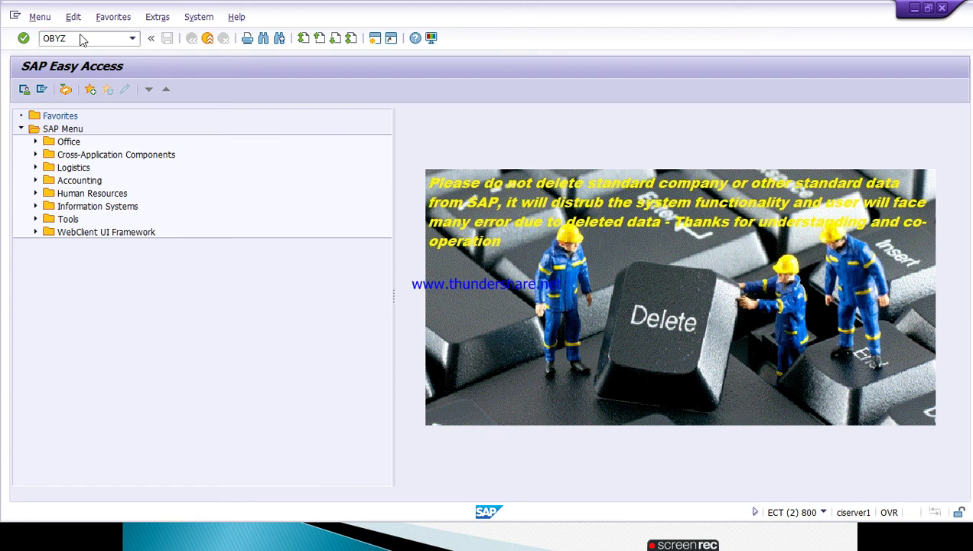
key("Return")
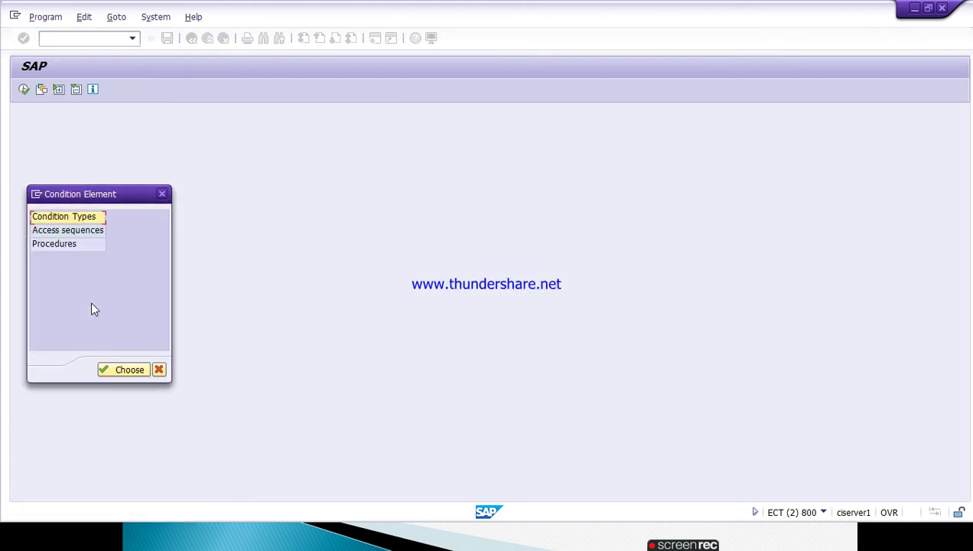
left_click(63, 243)
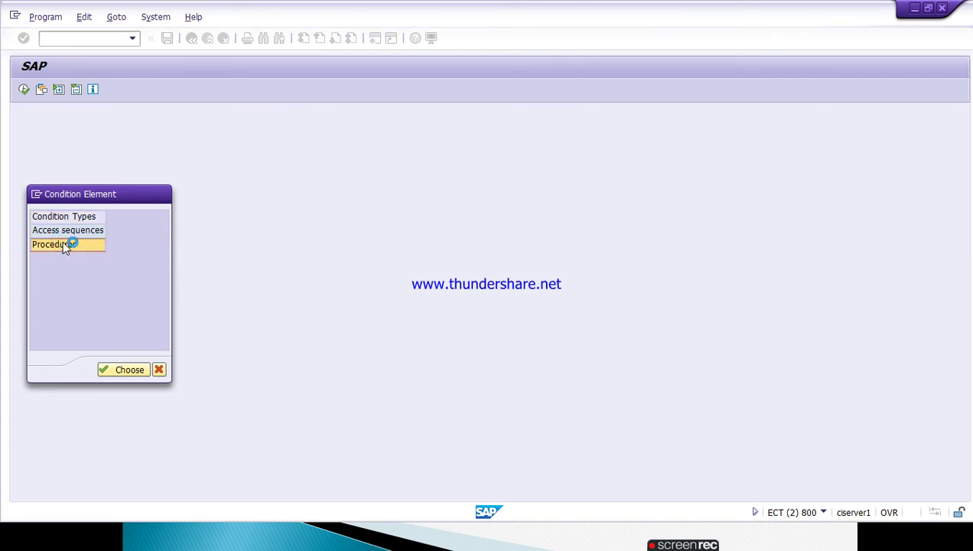
double_click(64, 245)
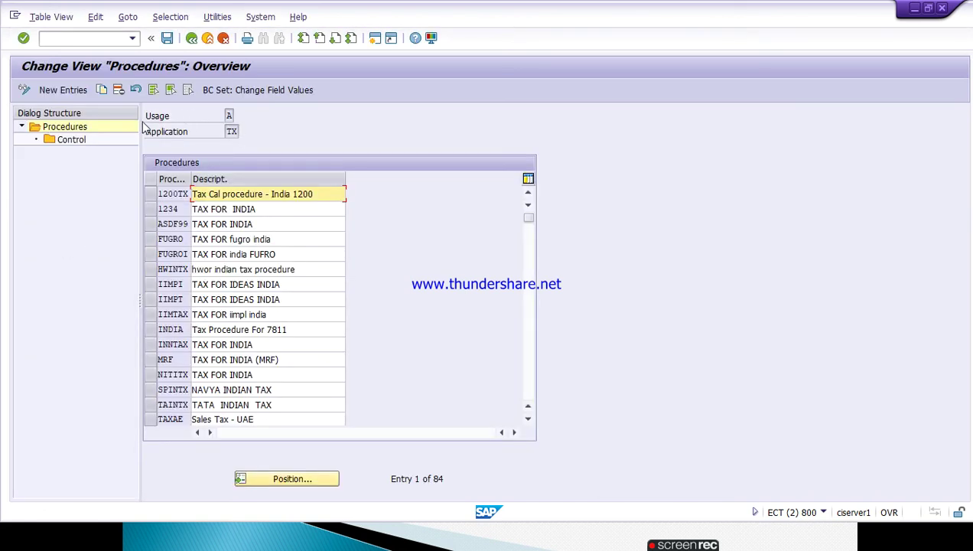
Try to create a new tax procedure TAINTX with the description TATA INDIAN TAX.
left_click(59, 89)
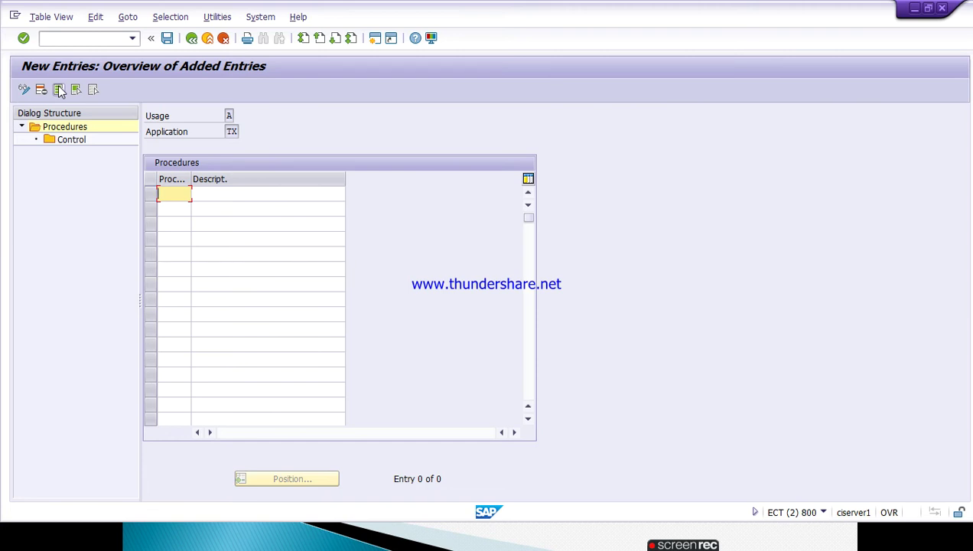
type("T")
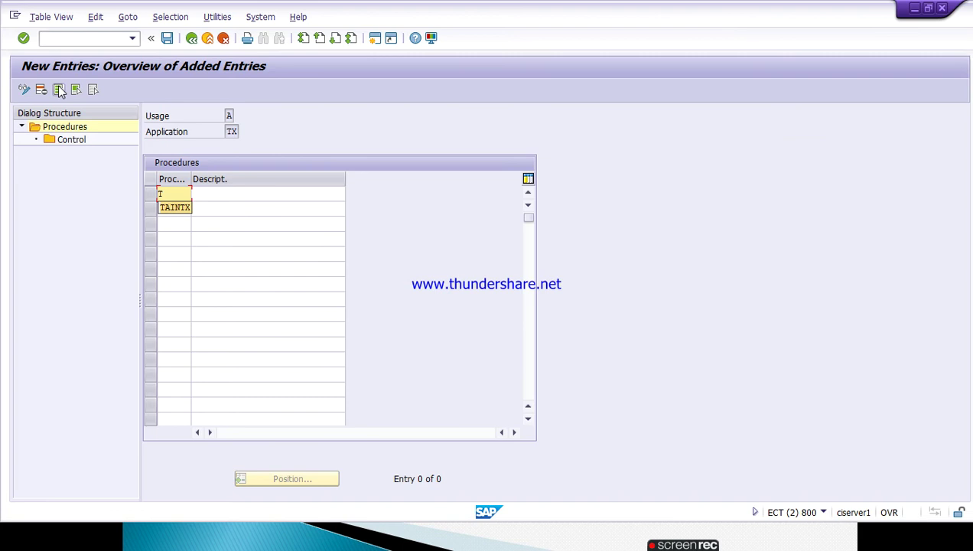
key("Return")
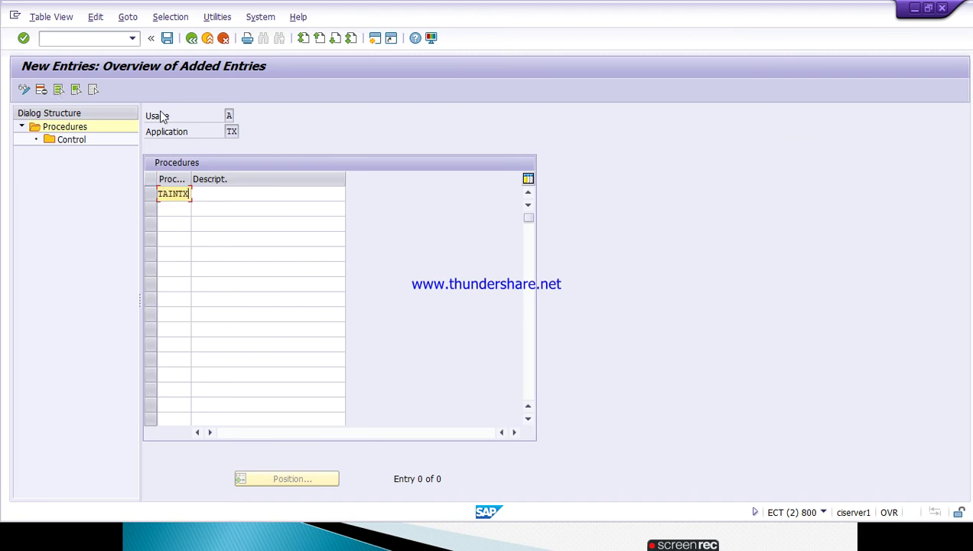
left_click(236, 197)
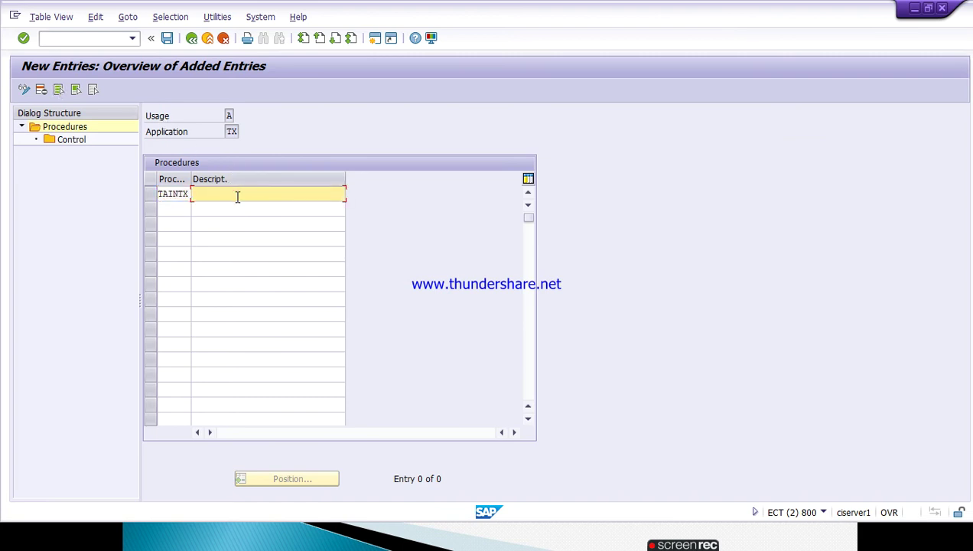
type("TATA")
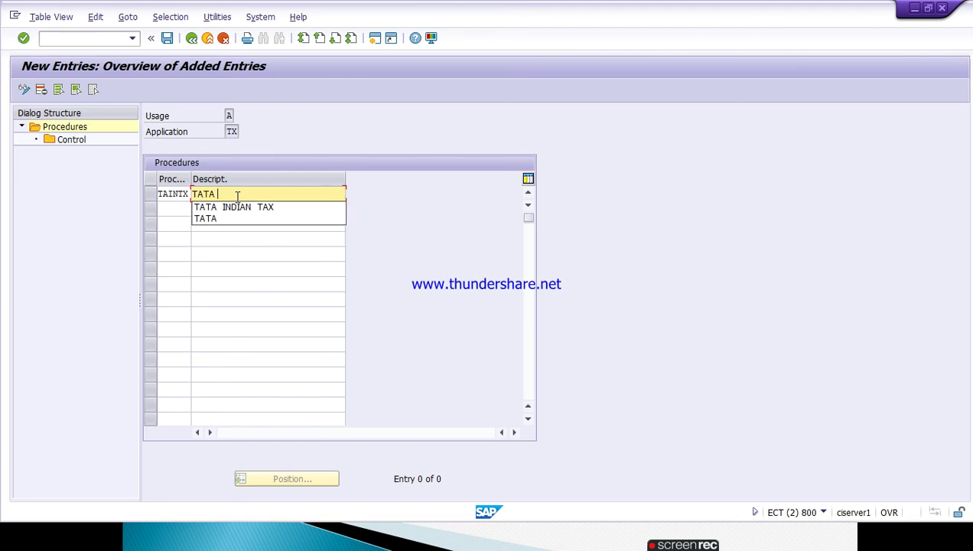
left_click(245, 207)
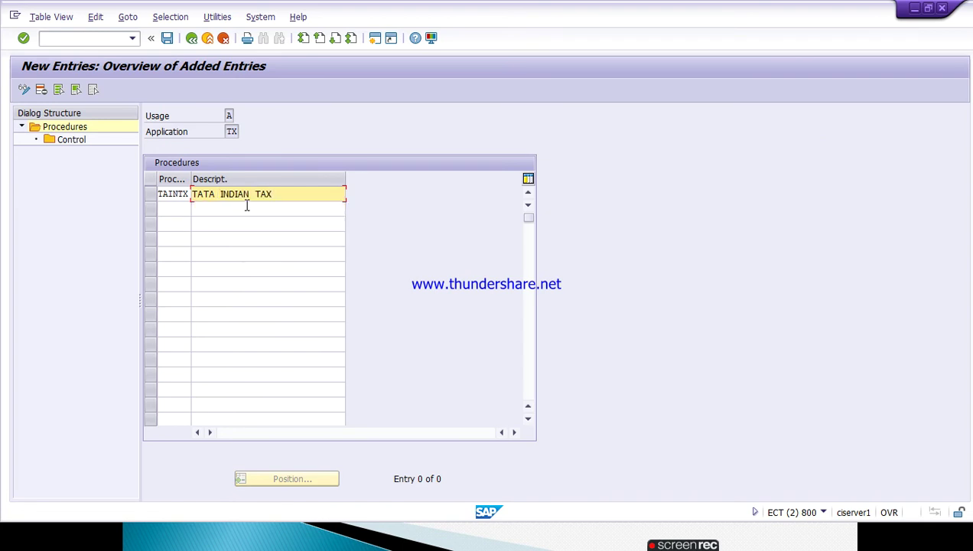
left_click(167, 38)
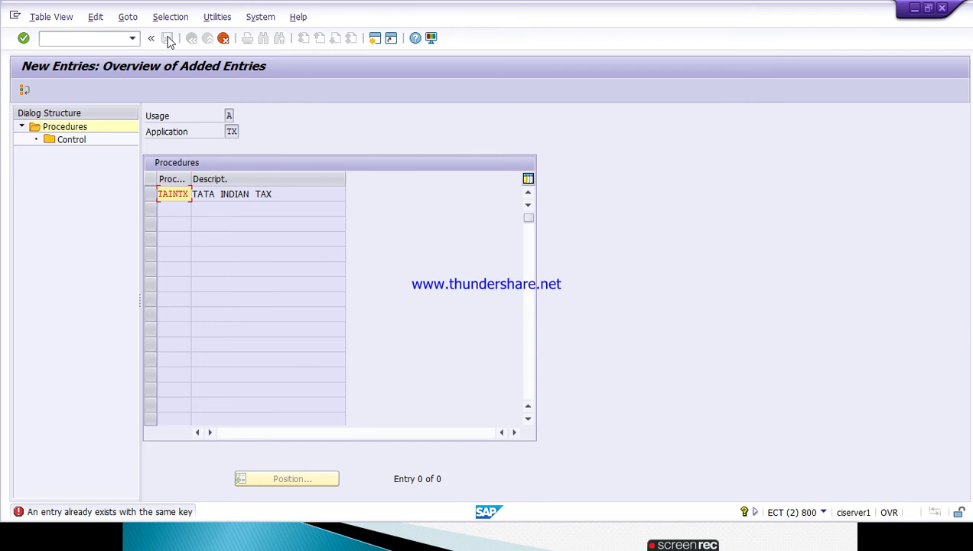
left_click(224, 38)
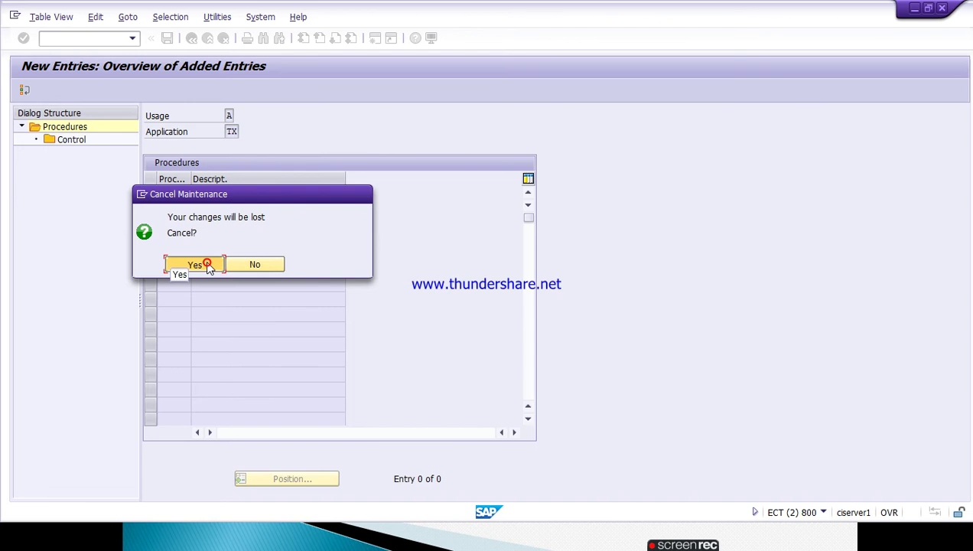
left_click(206, 266)
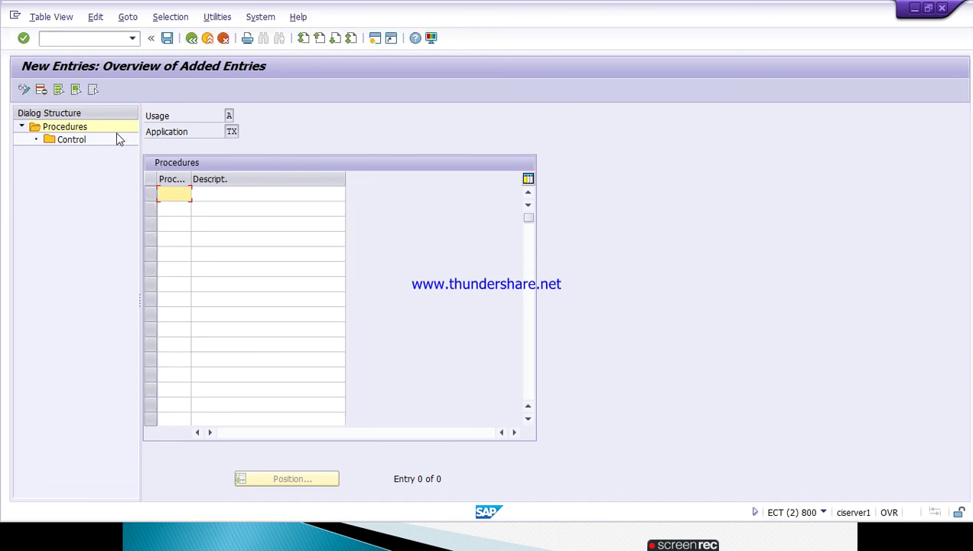
left_click(191, 38)
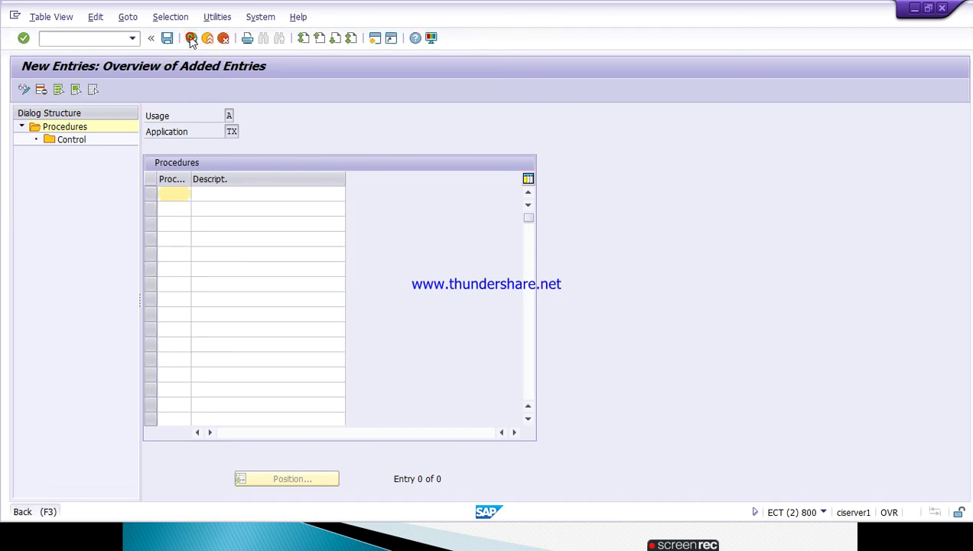
Position the procedures list on TAINTX and open the Control data of that procedure.
left_click(298, 479)
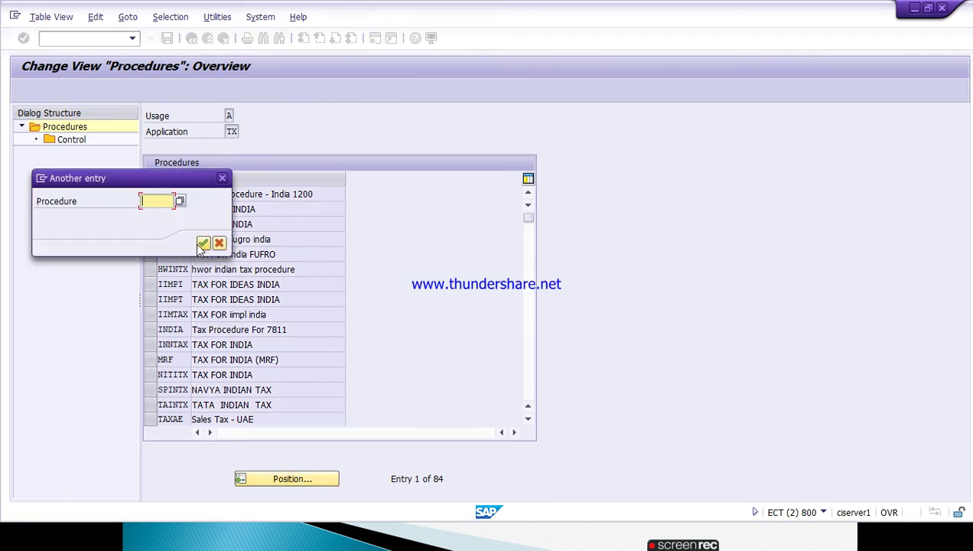
type("T")
key("Down")
key("Down")
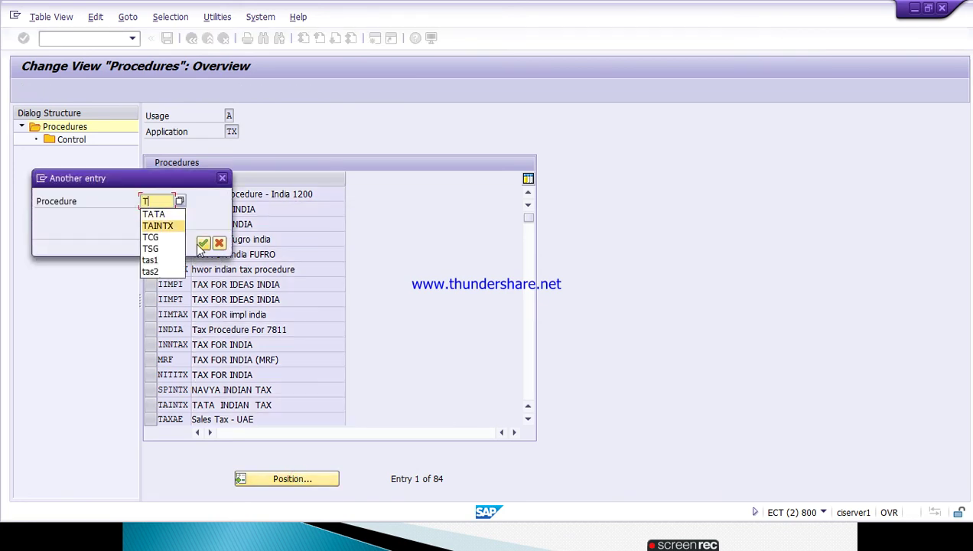
key("Return")
left_click(203, 243)
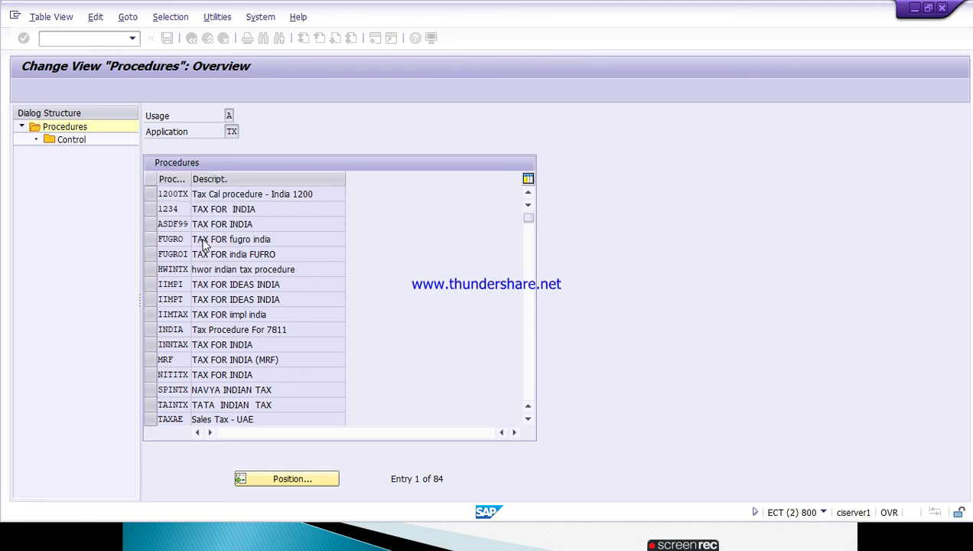
left_click(150, 194)
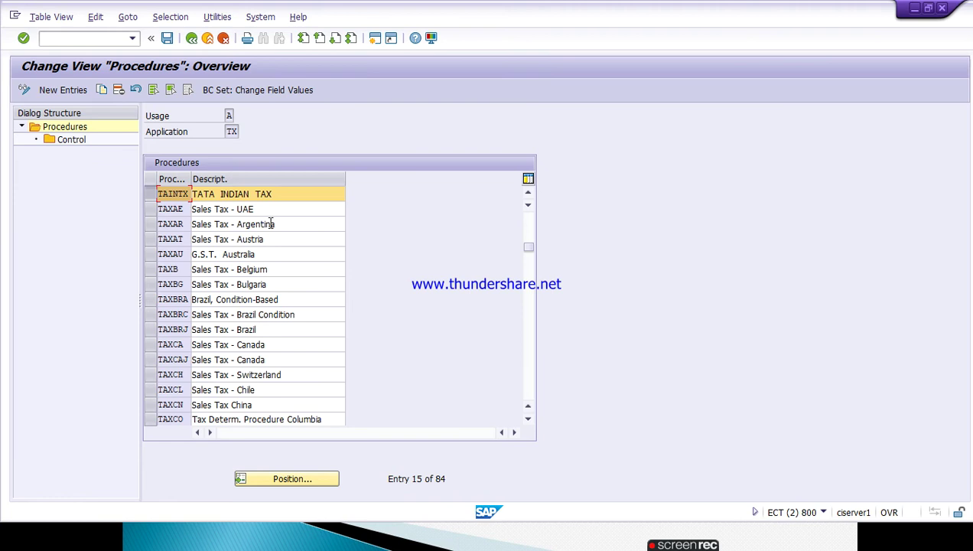
left_click(150, 194)
left_click(150, 193)
left_click(59, 141)
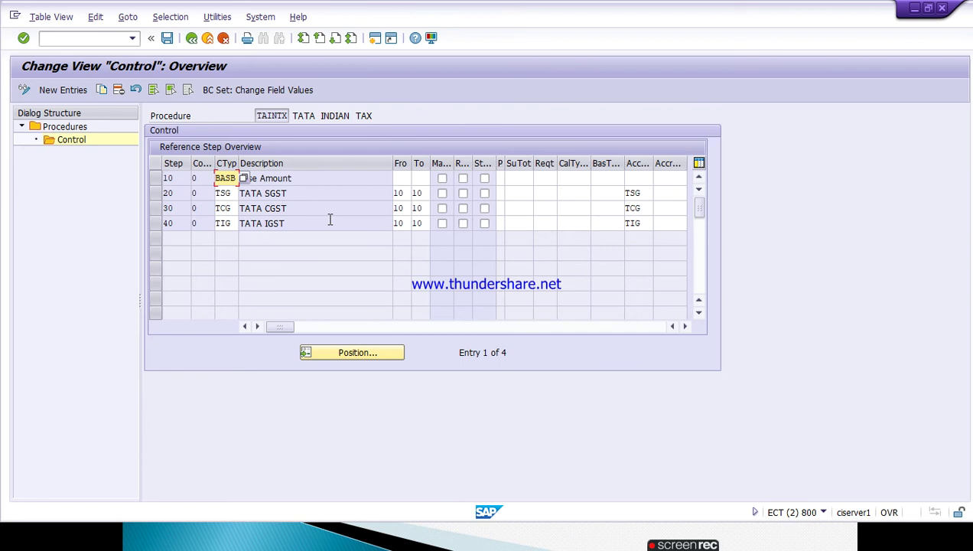
Add a new control entry for TAINTX with step 10, condition type BASB and description base amount.
left_click(63, 90)
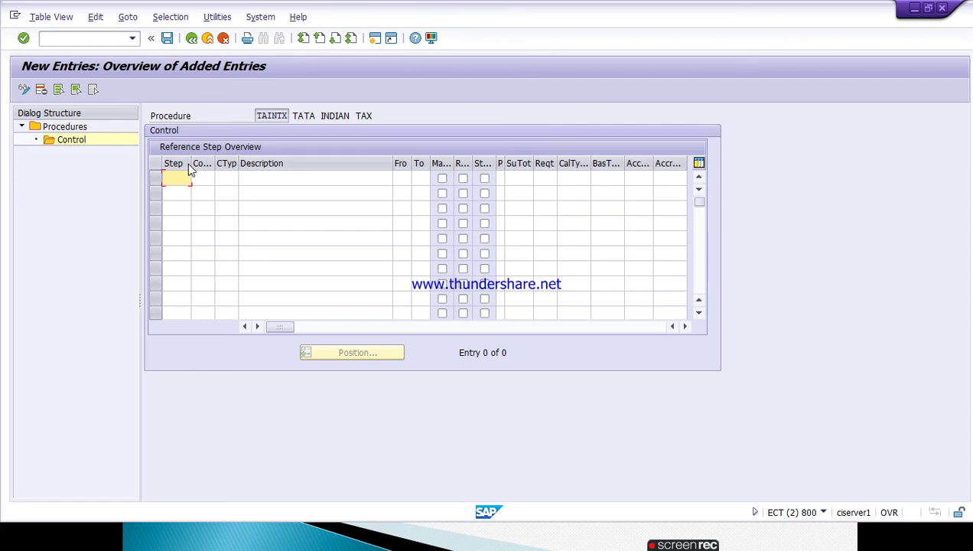
type("10")
key("Tab")
key("Tab")
key("F4")
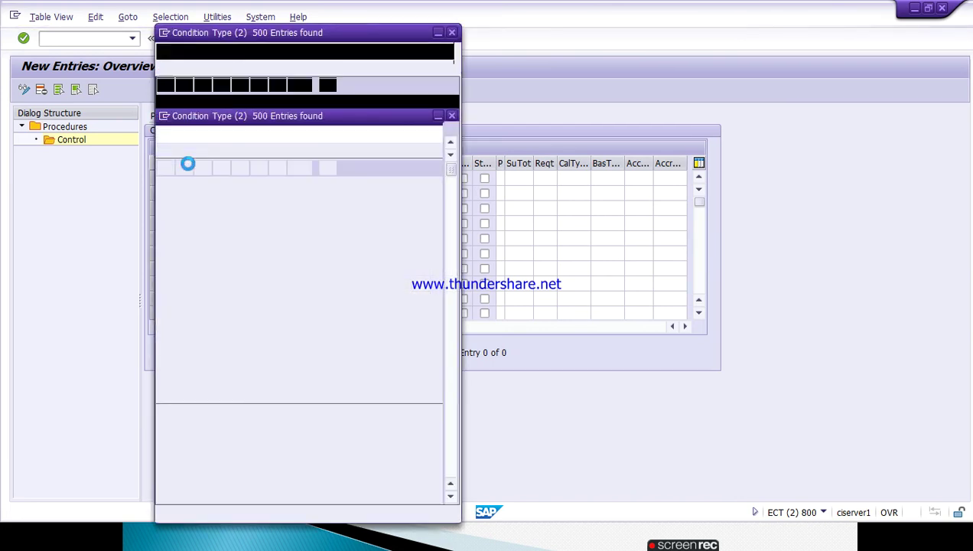
key("Down")
key("Down")
key("Down")
key("Down")
key("Down")
key("Down")
key("Down")
key("Down")
key("Down")
key("Down")
key("Down")
key("Down")
key("Down")
key("Down")
key("Down")
key("Down")
key("Down")
key("Down")
key("Down")
key("Down")
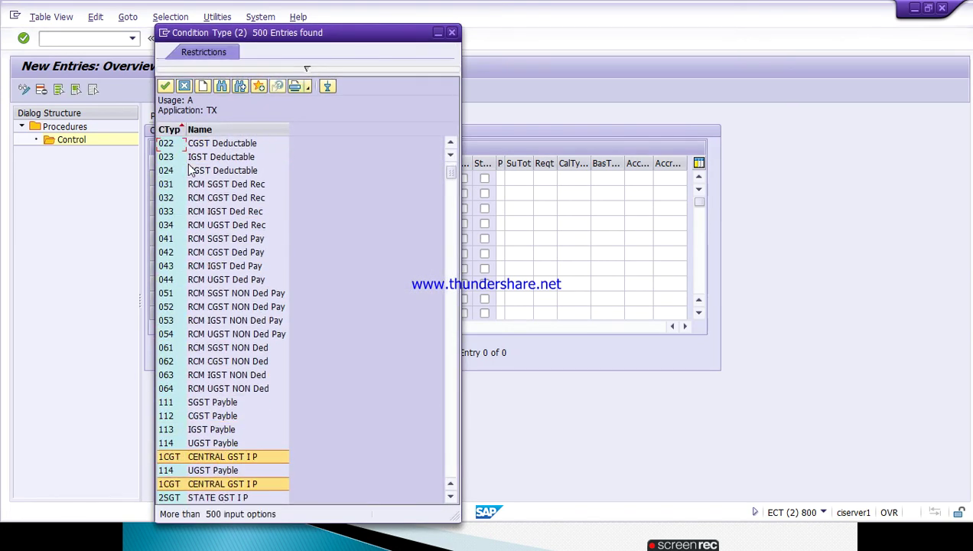
key("Down")
key("Down")
key("Down")
key("Down")
key("Down")
key("Down")
key("Down")
key("Down")
key("Down")
key("Down")
key("Down")
key("Down")
key("Down")
key("Down")
key("Down")
key("Down")
key("Down")
key("Down")
key("Down")
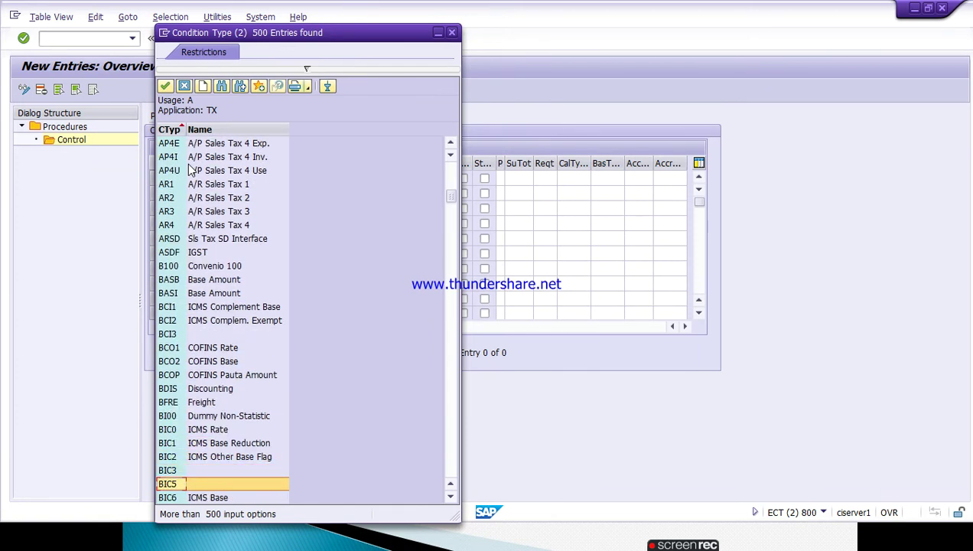
key("Up")
key("Up")
key("Up")
key("Up")
key("Up")
key("Up")
key("Up")
key("Up")
key("Up")
key("Up")
key("Up")
key("Up")
key("Up")
key("Up")
key("Up")
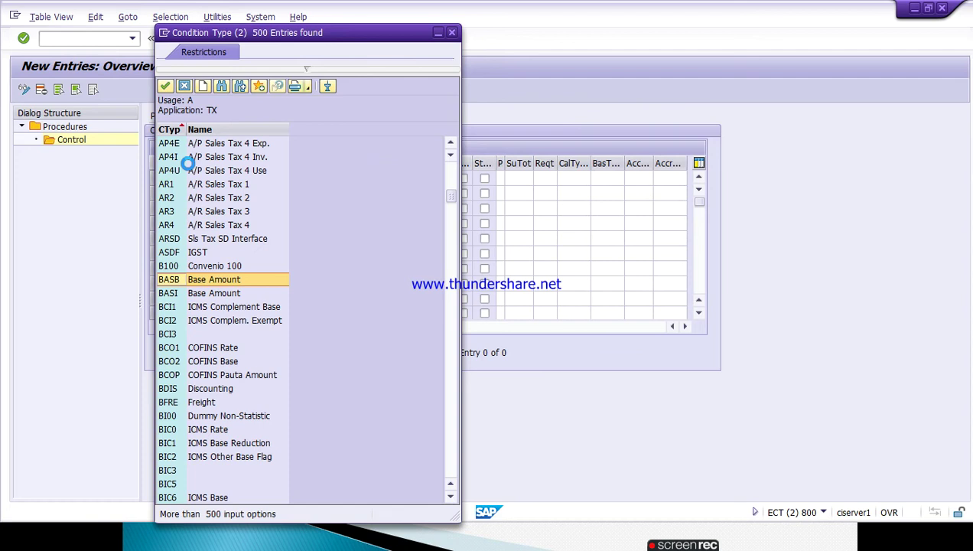
key("Return")
key("Tab")
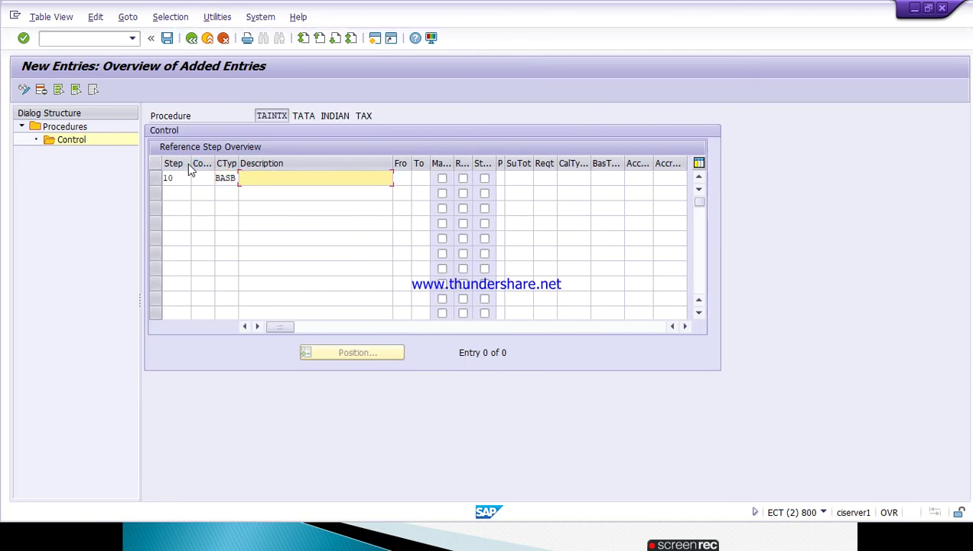
type("B")
key("Down")
key("Return")
Start a second control entry for TAINTX with step 20 and bring up the list of possible condition types for it.
left_click(182, 193)
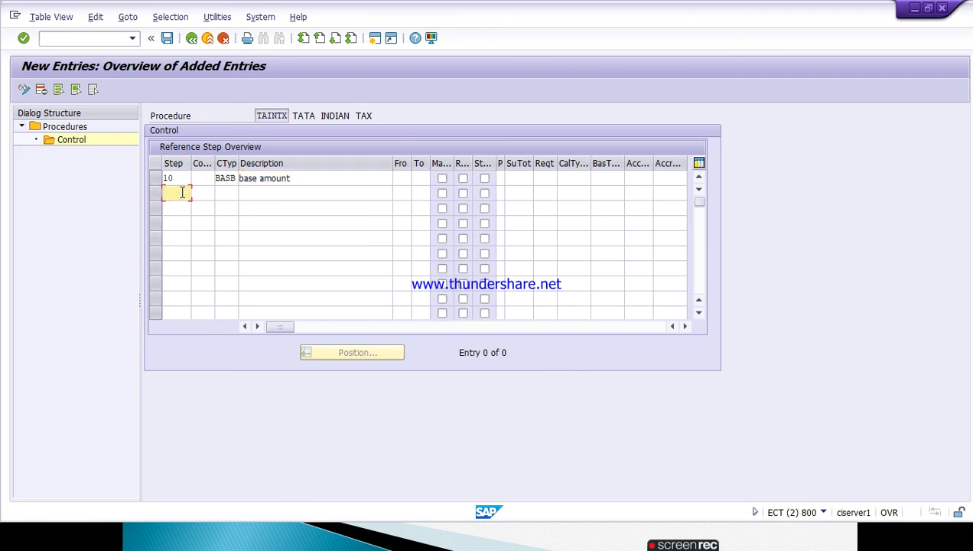
type("20")
key("Tab")
key("Tab")
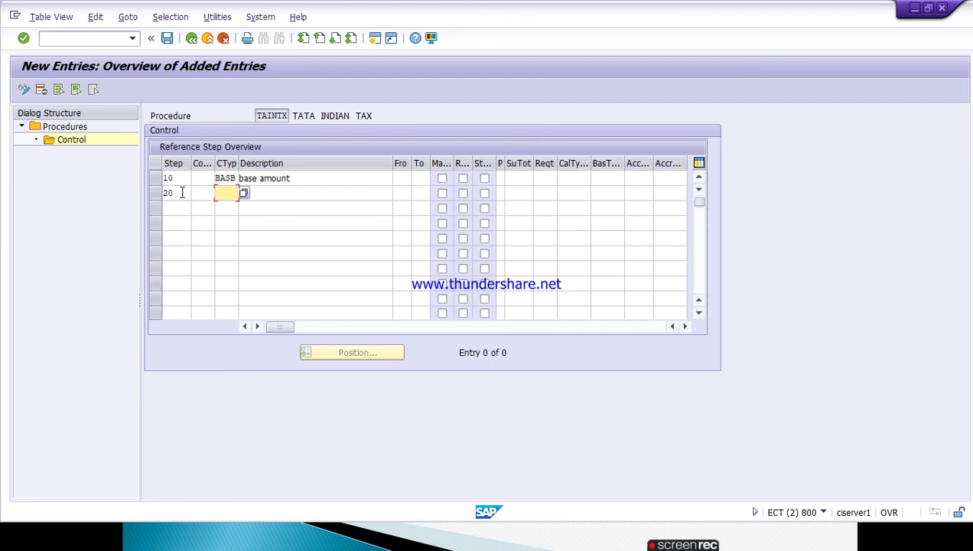
key("F4")
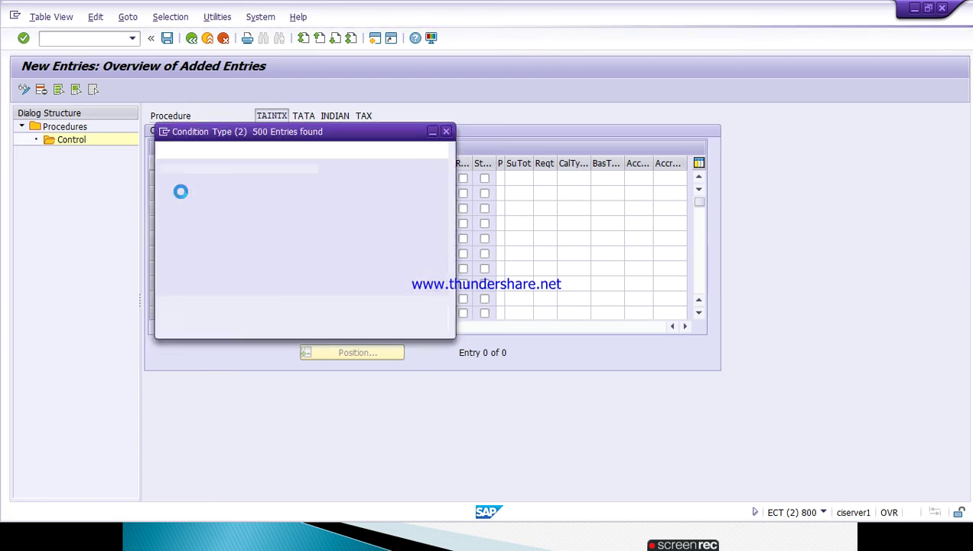
Look through the list of possible condition types for the TATA entry needed in step 20 of procedure TAINTX.
key("Down")
key("Down")
key("Down")
key("Down")
key("Down")
key("Down")
key("Down")
key("Down")
key("Down")
key("Down")
key("Down")
key("Down")
key("Down")
key("Down")
key("Down")
key("Down")
key("Down")
key("Down")
key("Down")
key("Down")
key("Down")
key("Down")
key("Down")
key("Down")
key("Down")
key("Down")
key("Down")
key("Down")
key("Down")
key("Down")
key("Down")
key("Down")
key("Down")
key("Down")
key("Down")
key("Down")
key("Down")
key("Down")
key("Down")
key("Down")
key("Down")
key("Down")
key("Down")
key("Down")
key("Down")
key("Down")
key("Down")
key("Down")
key("Down")
key("Down")
key("Down")
key("Down")
key("Down")
key("Down")
key("Down")
key("Down")
key("Down")
key("Down")
key("Down")
key("Down")
key("Down")
key("Down")
key("Down")
key("Down")
key("Down")
key("Down")
key("Down")
key("Down")
key("Down")
key("Down")
key("Down")
key("Down")
key("Down")
key("Down")
key("Down")
key("Down")
key("Down")
key("Down")
key("Down")
key("Down")
key("Down")
key("Down")
key("Down")
key("Down")
key("Down")
key("Down")
key("Down")
key("Down")
key("Down")
key("Down")
key("Down")
key("Down")
key("Down")
key("Down")
key("Down")
key("Down")
key("Down")
key("Down")
key("Down")
key("Down")
key("Down")
key("Down")
key("Down")
key("Down")
key("Down")
key("Down")
key("Down")
key("Down")
key("Down")
key("Down")
key("Down")
key("Down")
key("Down")
key("Down")
key("Down")
key("Down")
key("Down")
key("Down")
key("Down")
key("Down")
key("Down")
key("Down")
key("Down")
key("Down")
key("Down")
key("Down")
key("Down")
key("Down")
key("Down")
key("Down")
key("Down")
key("Down")
key("Down")
key("Down")
key("Down")
key("Down")
key("Down")
key("Down")
key("Down")
key("Down")
key("Down")
key("Down")
key("Down")
key("Down")
key("Down")
key("Down")
key("Down")
key("Down")
key("Down")
key("Down")
key("Down")
key("Down")
key("Down")
key("Down")
key("Down")
key("Down")
key("Down")
key("Down")
key("Down")
key("Down")
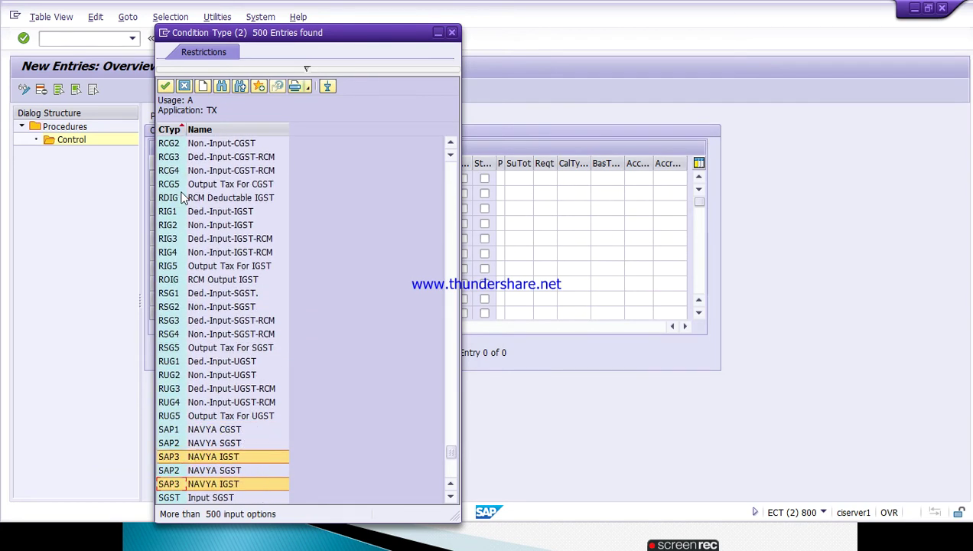
Choose condition type TCG for step 20 of procedure TAINTX and give it the description TATA CGST.
key("Down")
key("Down")
key("Down")
key("Down")
key("Down")
key("Down")
key("Down")
key("Down")
key("Down")
key("Down")
key("Down")
key("Down")
key("Down")
key("Down")
key("Down")
key("Down")
key("Down")
key("Down")
key("Down")
key("Down")
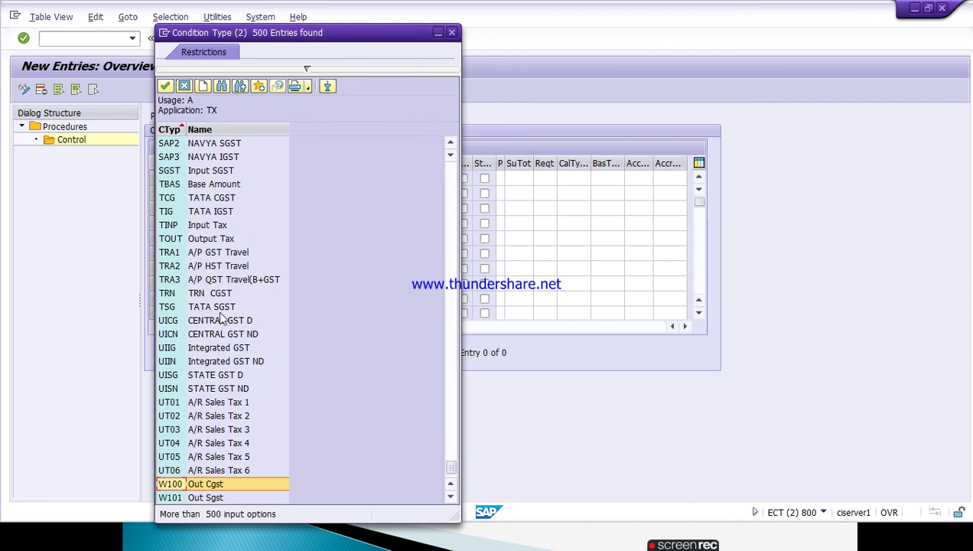
double_click(219, 199)
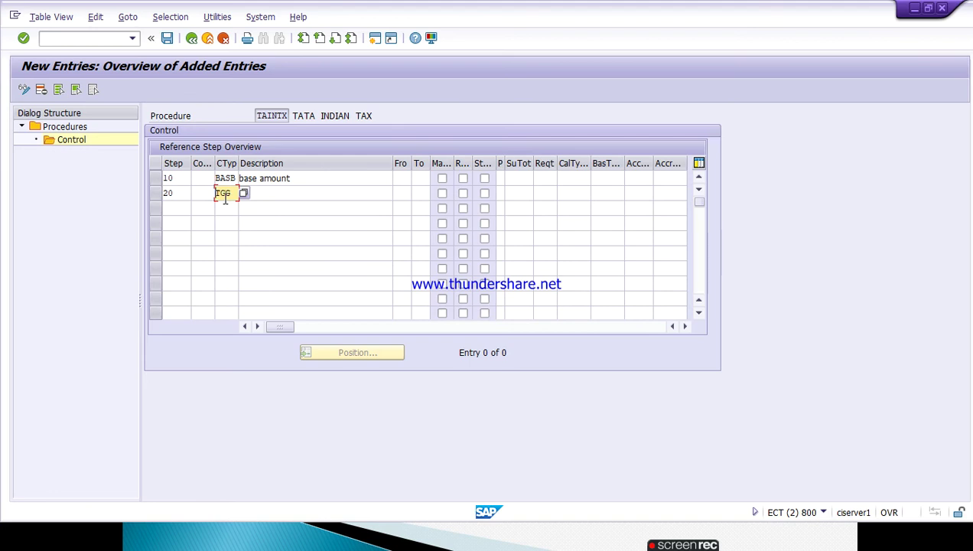
left_click(260, 195)
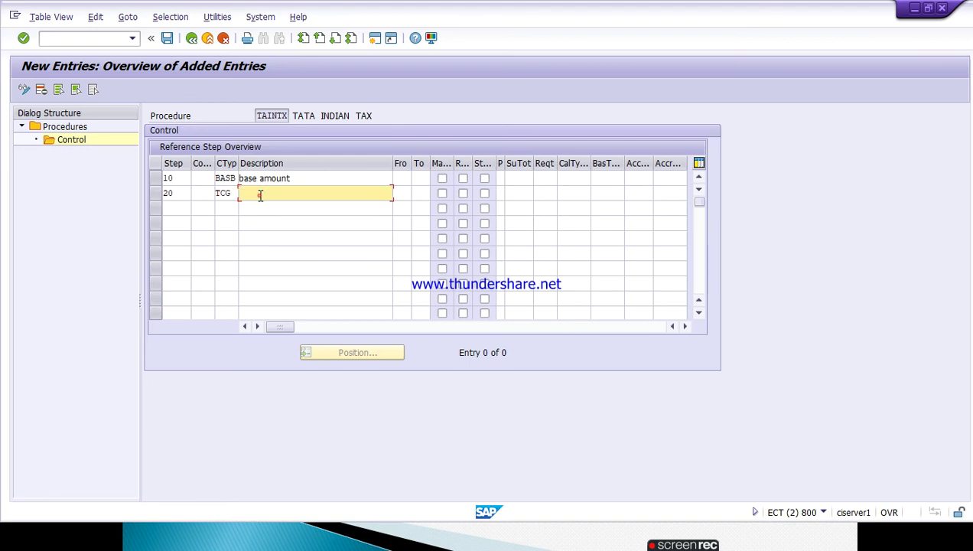
type("T")
key("Down")
key("Down")
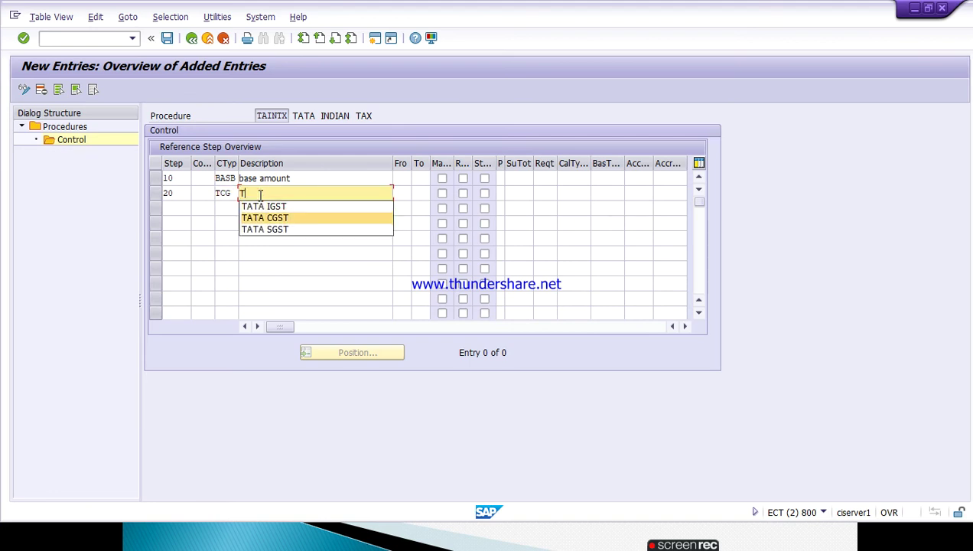
key("Return")
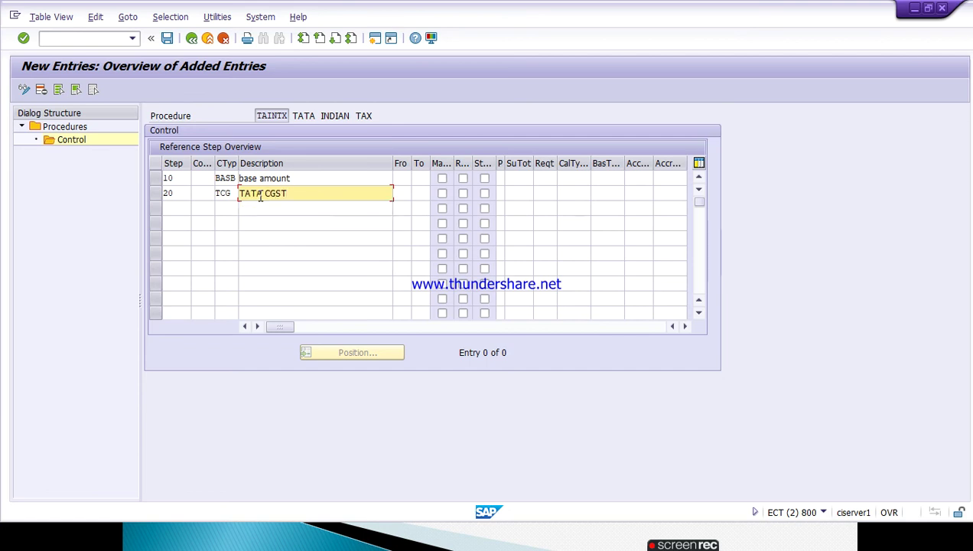
Base the TATA CGST entry on step 10 by setting both its from and to reference steps to 10.
left_click(400, 193)
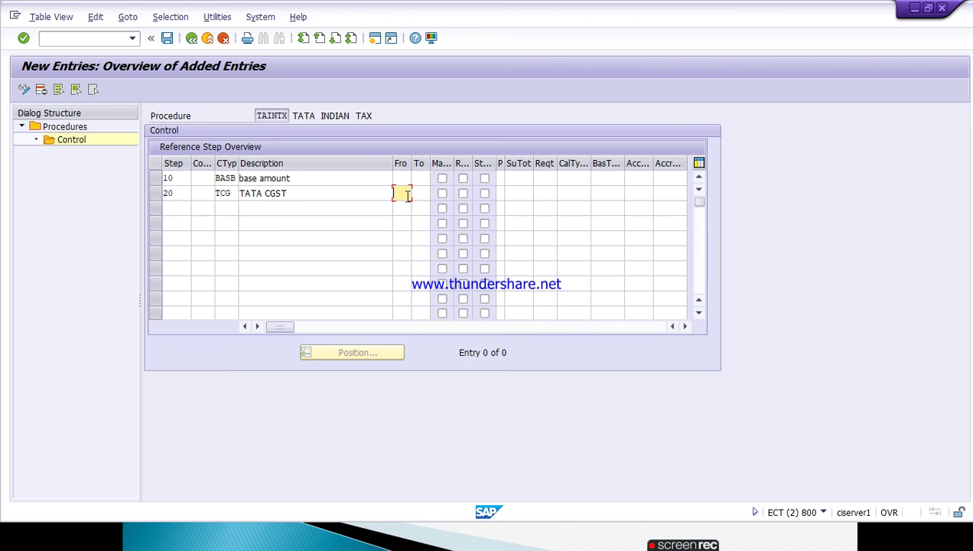
type("10")
left_click(420, 194)
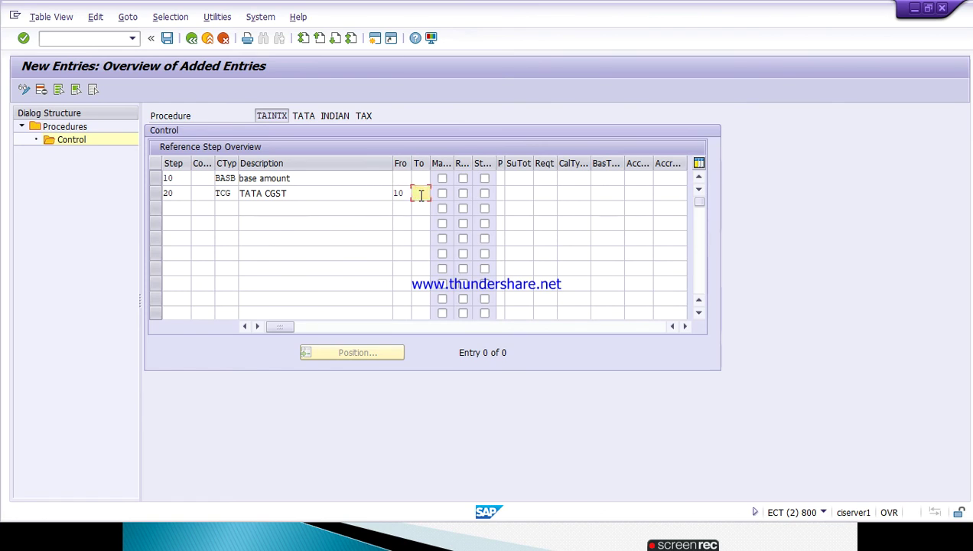
type("10")
Enter TCG as the account key of the TATA CGST entry in step 20.
key("Tab")
key("Tab")
key("Tab")
key("Tab")
key("Tab")
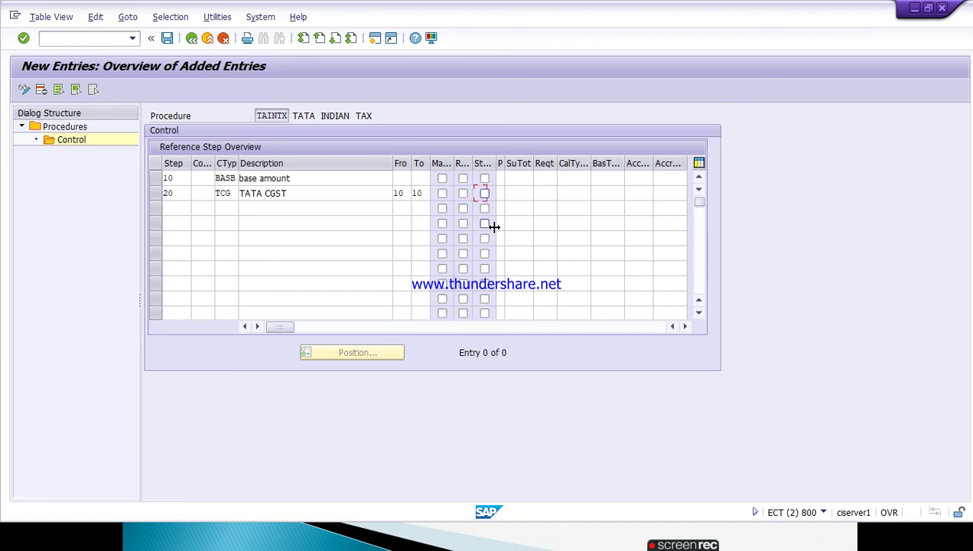
key("Tab")
key("Tab")
key("Tab")
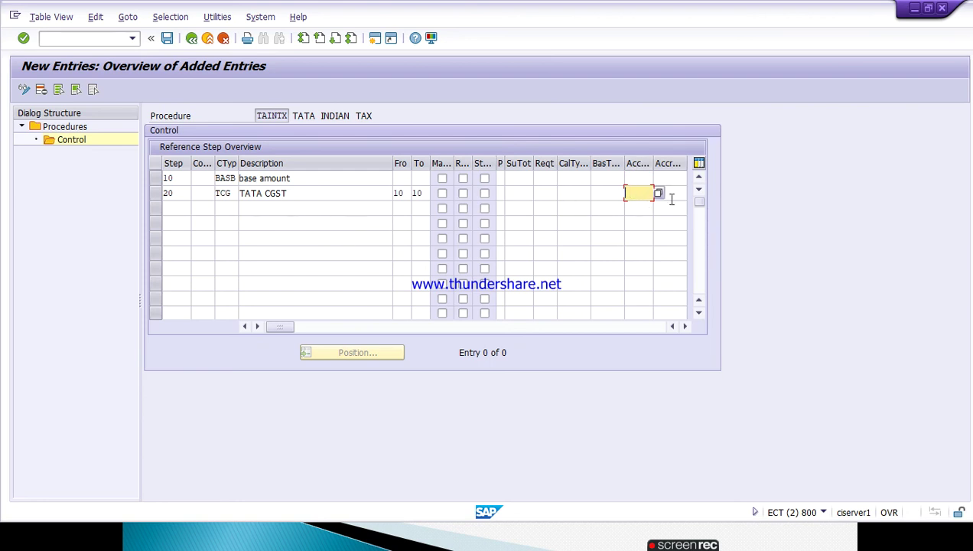
type("T")
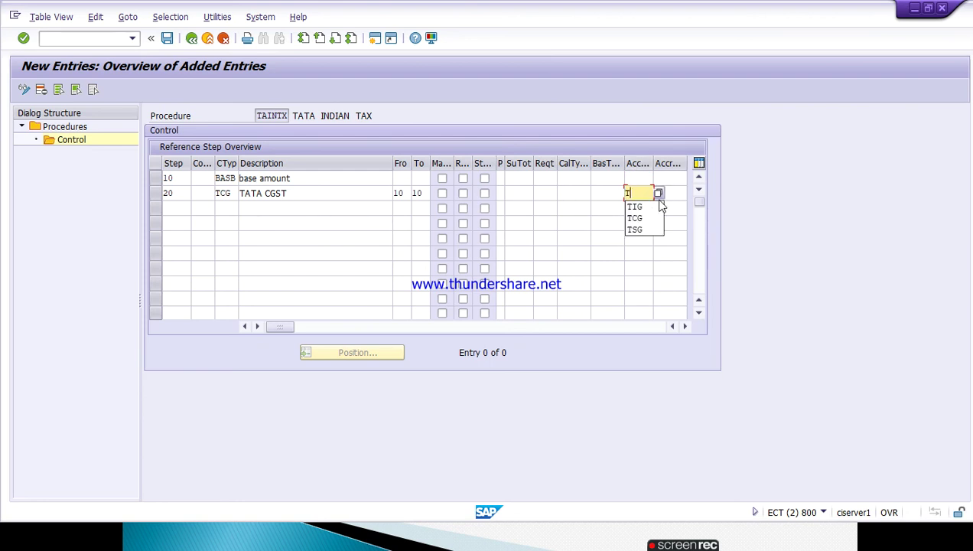
type("CG")
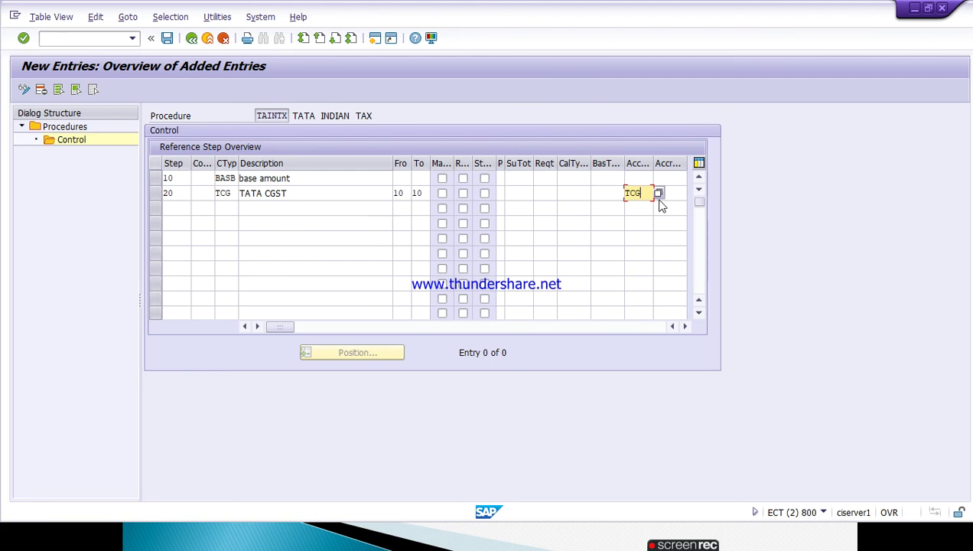
key("Return")
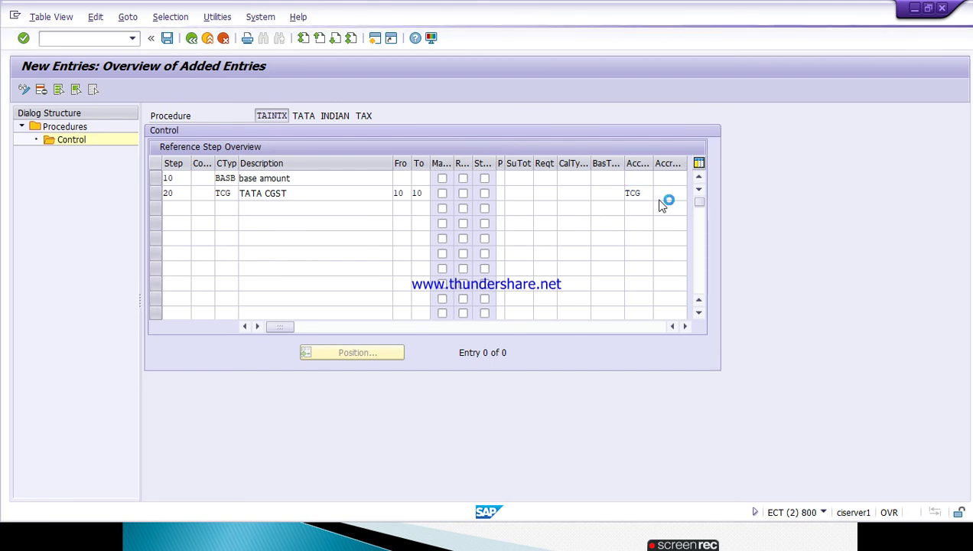
Look up the possible account keys for step 20 and select TCG, TATA CGST, from the list.
key("Down")
key("Down")
key("Down")
key("Down")
key("Down")
key("Down")
key("Down")
key("Down")
key("Down")
key("Down")
key("Down")
key("Down")
key("Down")
key("Down")
key("Down")
key("Down")
key("Down")
key("Down")
key("Down")
key("Down")
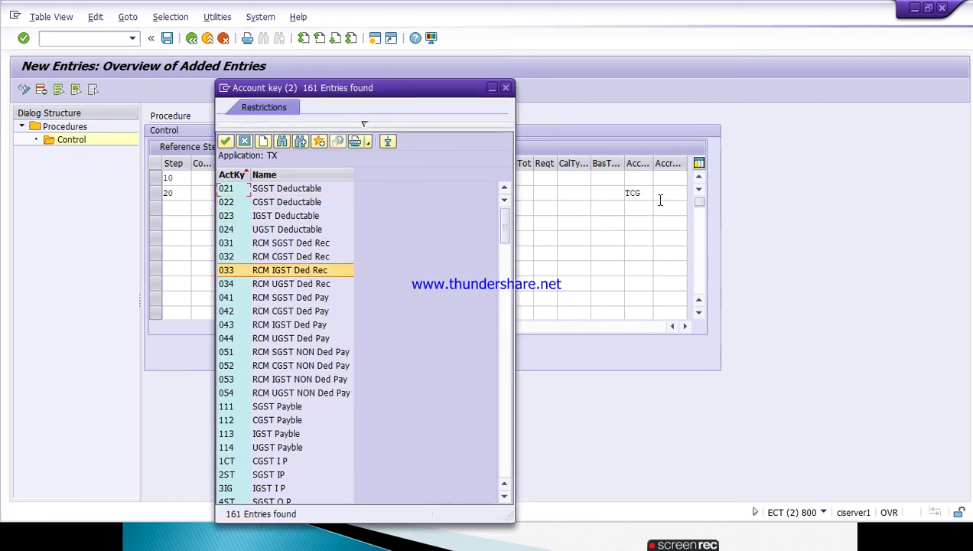
key("Down")
key("Down")
key("Down")
key("Down")
key("Down")
key("Down")
key("Down")
key("Down")
key("Down")
key("Down")
key("Down")
key("Down")
key("Down")
key("Down")
key("Down")
key("Down")
key("Down")
key("Down")
key("Down")
key("Down")
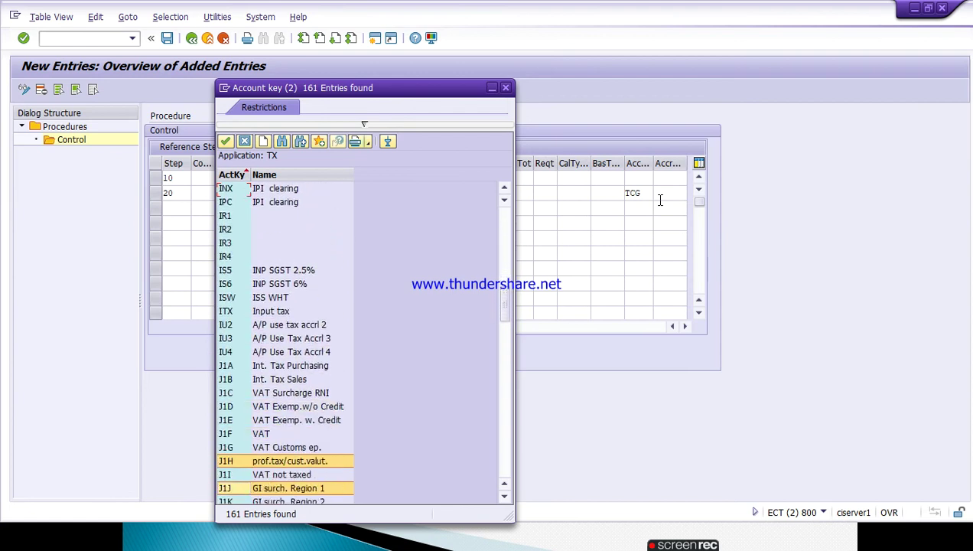
key("Down")
key("Down")
key("Down")
key("Down")
key("Down")
key("Down")
key("Down")
key("Down")
key("Down")
key("Down")
key("Down")
key("Down")
key("Down")
key("Down")
key("Down")
key("Down")
key("Down")
key("Down")
key("Down")
key("Down")
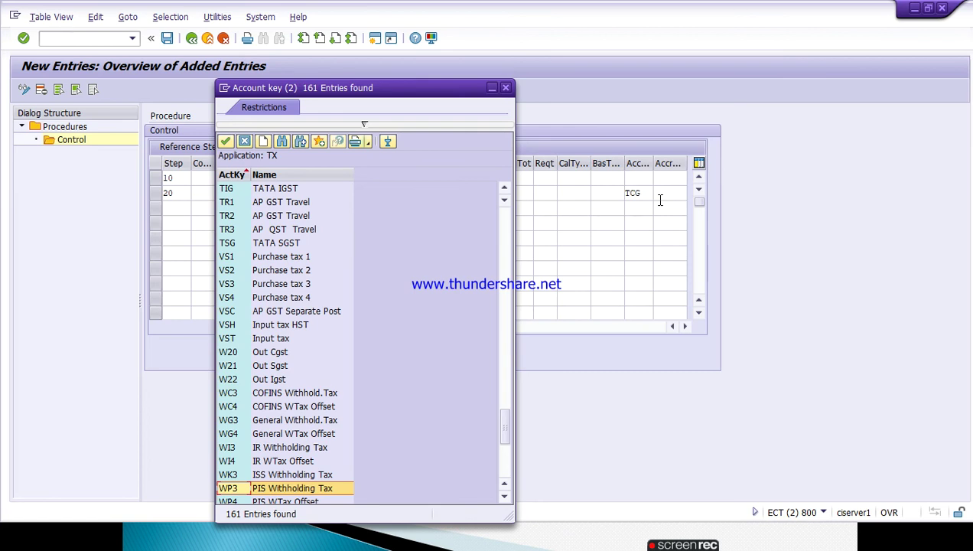
key("Up")
key("Up")
key("Up")
key("Up")
key("Up")
key("Up")
key("Up")
key("Up")
key("Up")
key("Up")
key("Up")
key("Up")
key("Up")
key("Up")
key("Up")
key("Up")
key("Up")
key("Up")
key("Up")
key("Up")
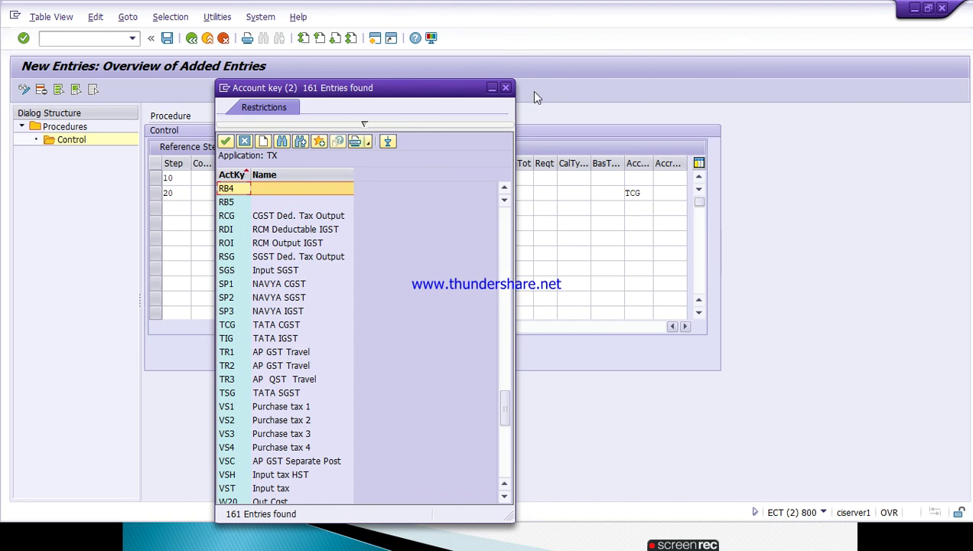
double_click(260, 324)
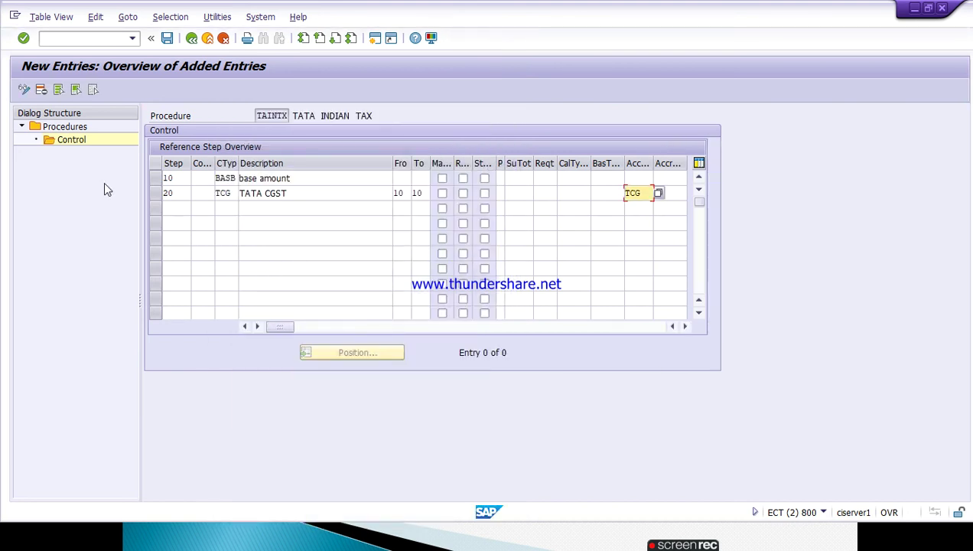
Add a third control entry for TAINTX with step 30, condition type TSG and description TATA SGST.
left_click(169, 207)
type("30")
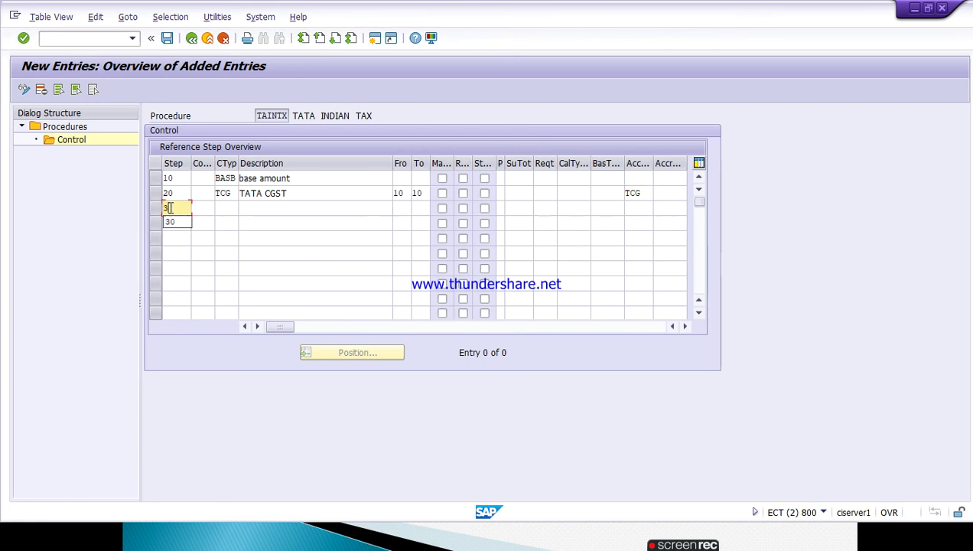
key("Tab")
key("Tab")
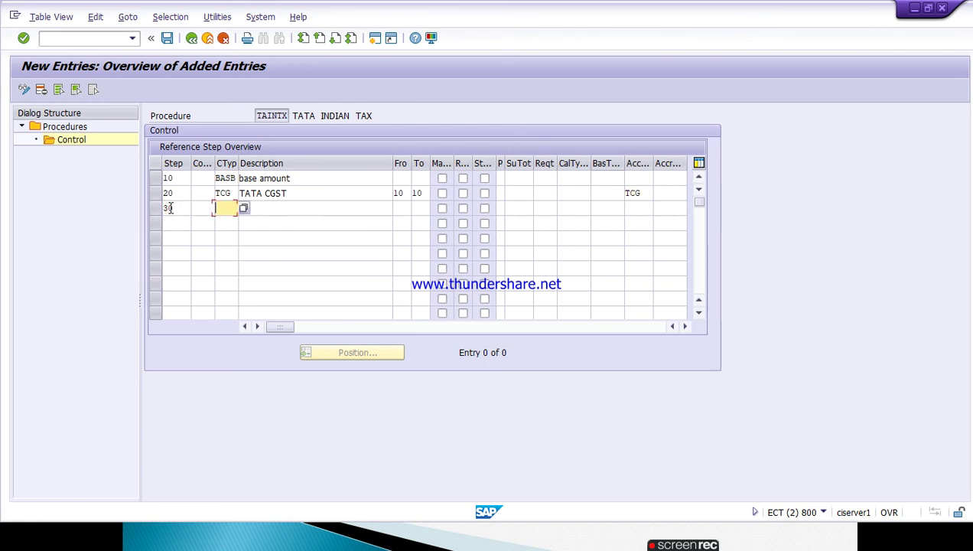
type("T")
key("Down")
key("Down")
key("Down")
key("Return")
key("Tab")
type("T")
key("Down")
key("Down")
key("Down")
key("Return")
key("Tab")
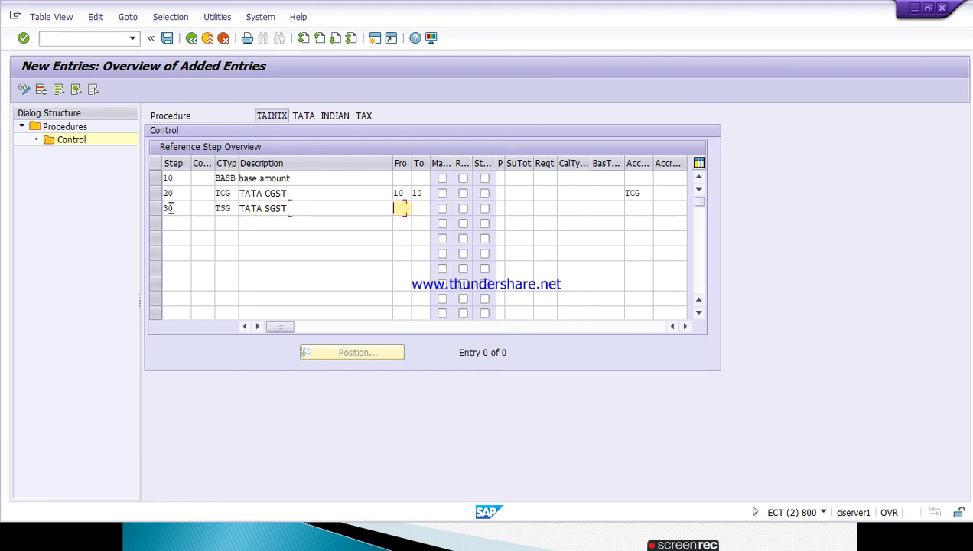
Set the TATA SGST entry's from and to reference steps to 10 and its account key to TSG.
type("10")
key("Tab")
type("10")
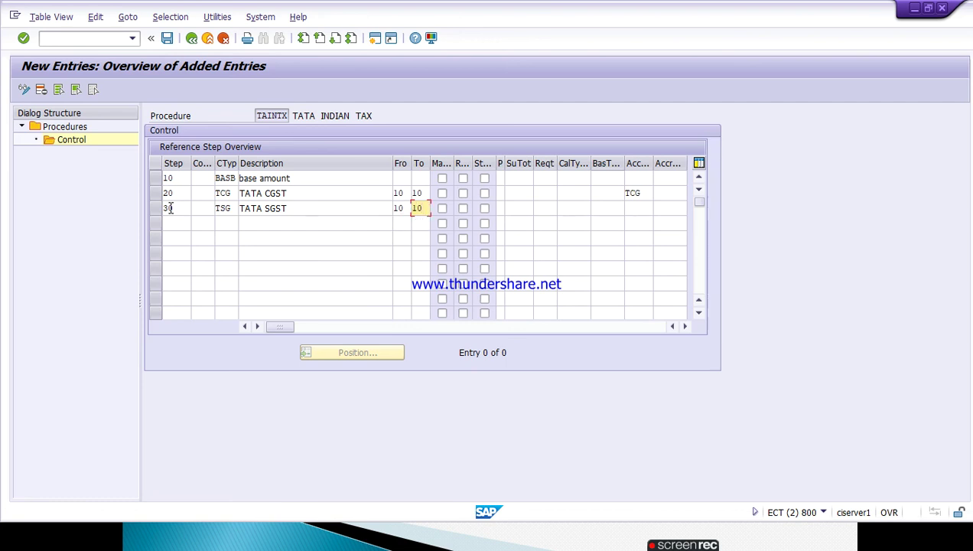
key("Tab")
key("Tab")
key("Tab")
key("Tab")
key("Tab")
key("Tab")
key("Tab")
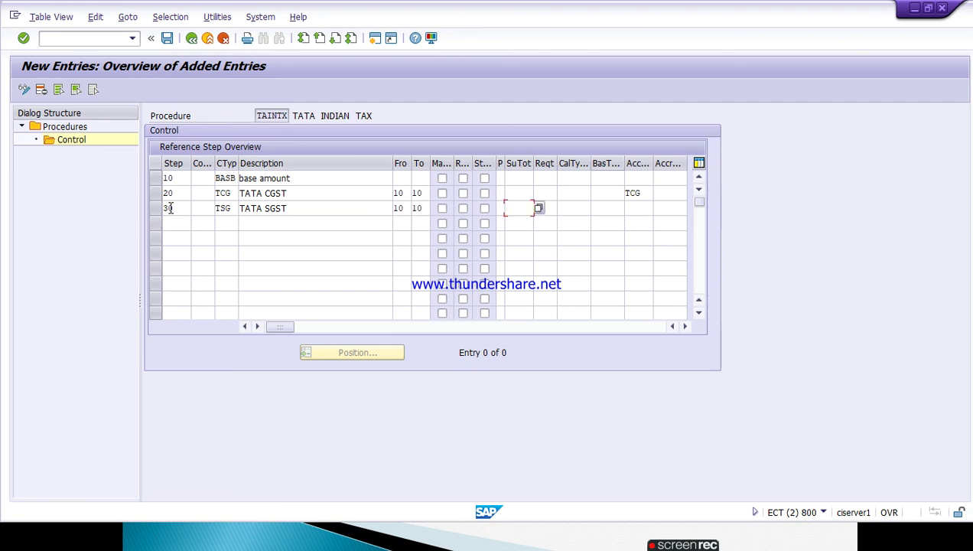
key("Tab")
key("Tab")
type("TSG")
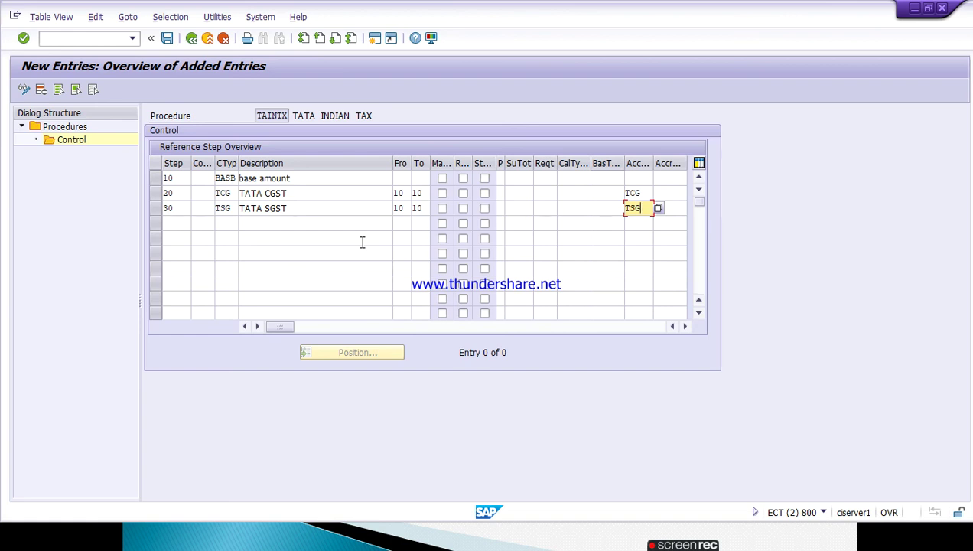
Add a fourth control entry for TAINTX with step 40, condition type TIG and description TATA IGST.
left_click(182, 222)
type("40")
key("Tab")
key("Tab")
type("T")
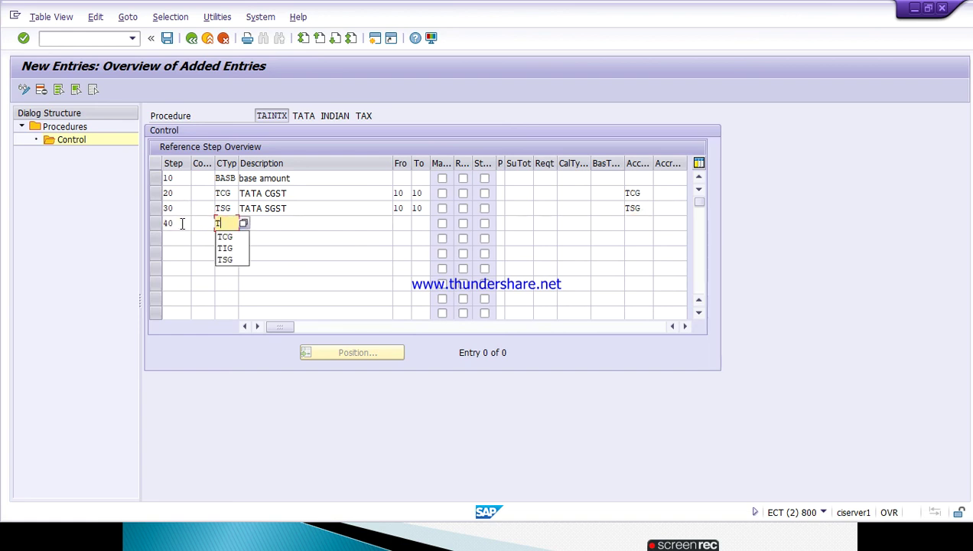
key("Down")
key("Down")
key("Return")
key("Tab")
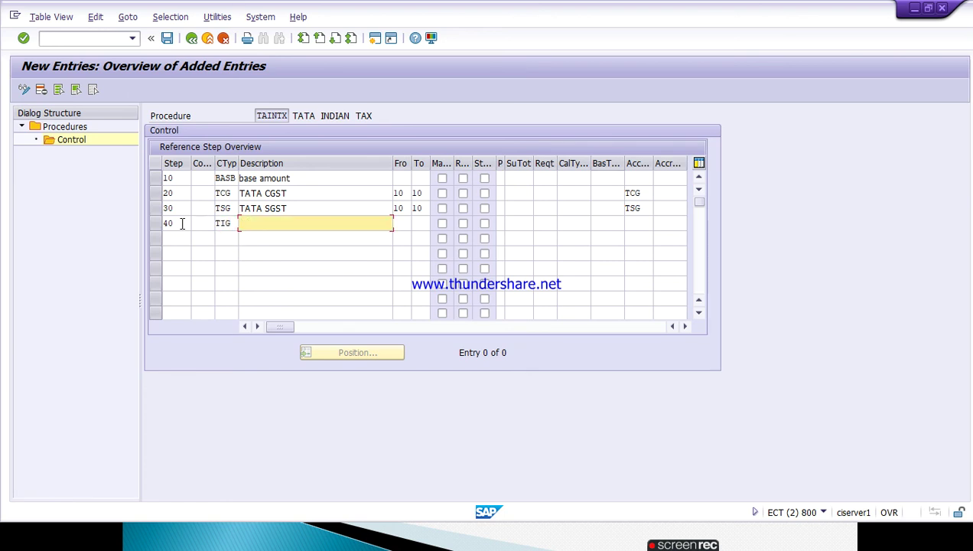
type("T")
key("Down")
key("Down")
key("Return")
Set the TATA IGST entry's from and to reference steps to 10 and its account key to TIG.
key("Tab")
type("10")
key("Tab")
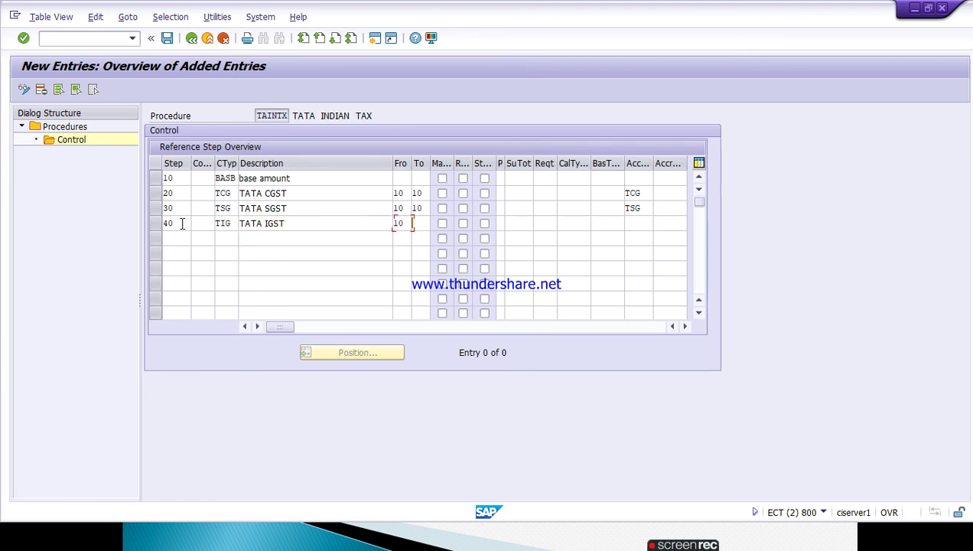
type("10")
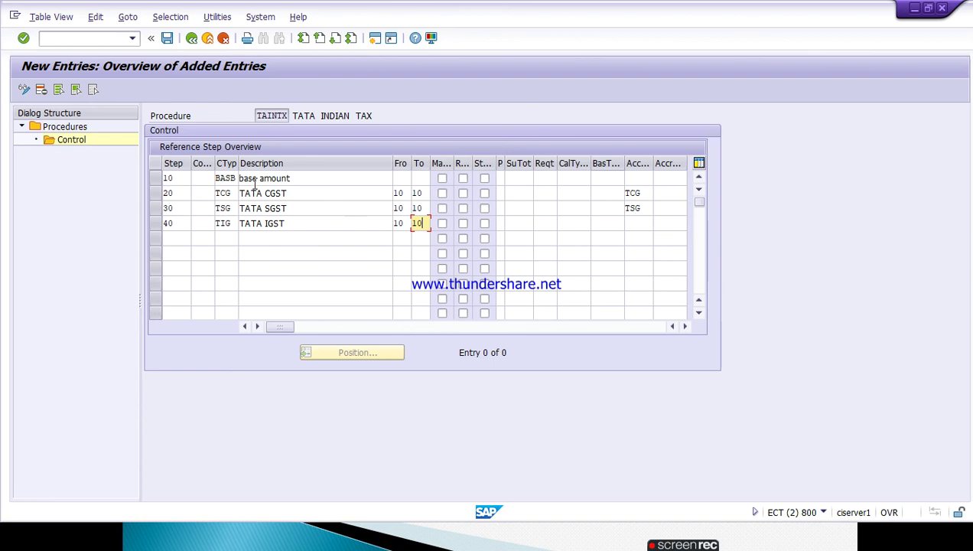
key("Tab")
key("Tab")
key("Tab")
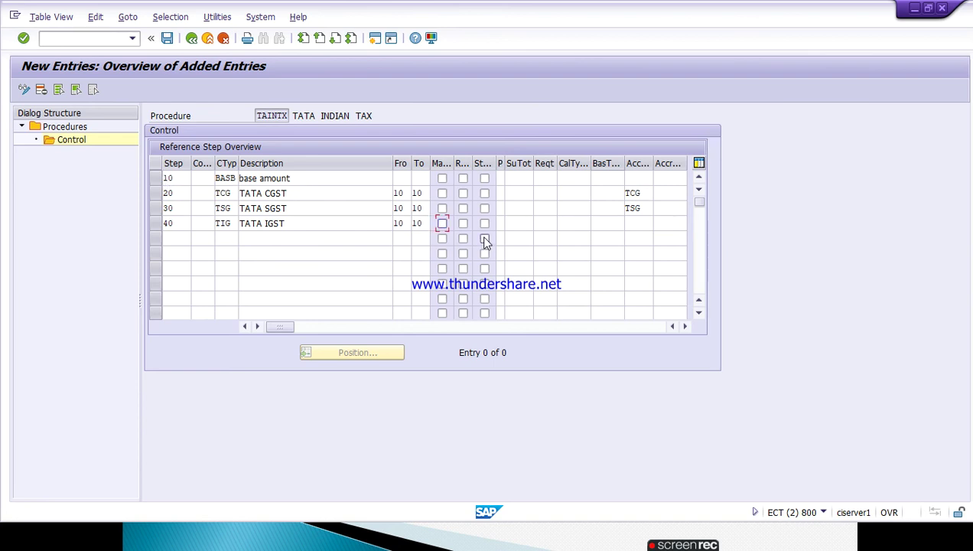
key("Tab")
key("Tab")
key("Tab")
key("Tab")
key("Tab")
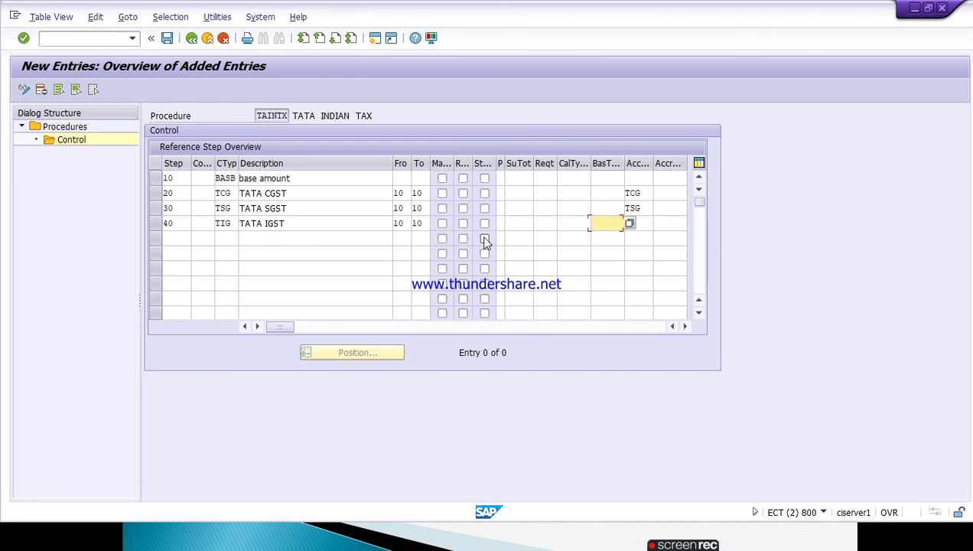
type("T")
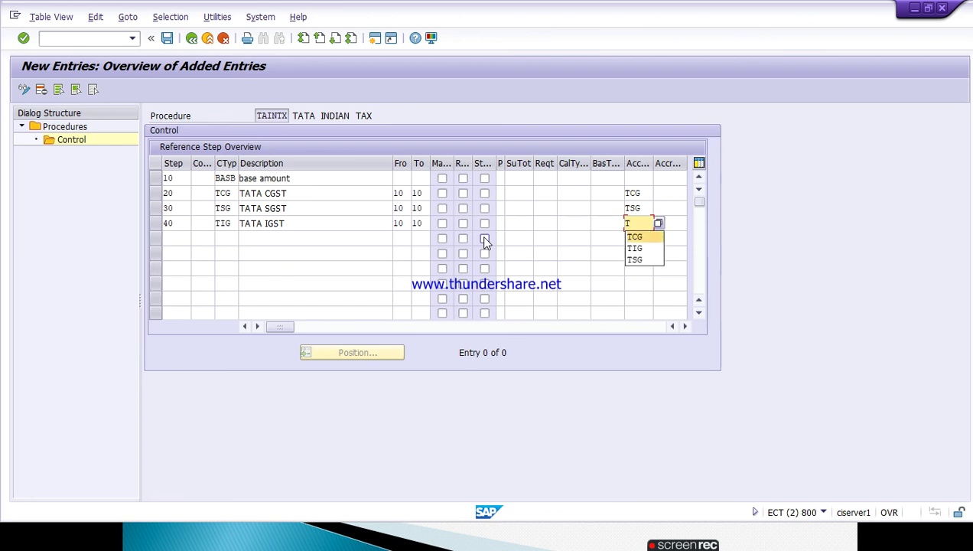
key("Down")
key("Down")
key("Return")
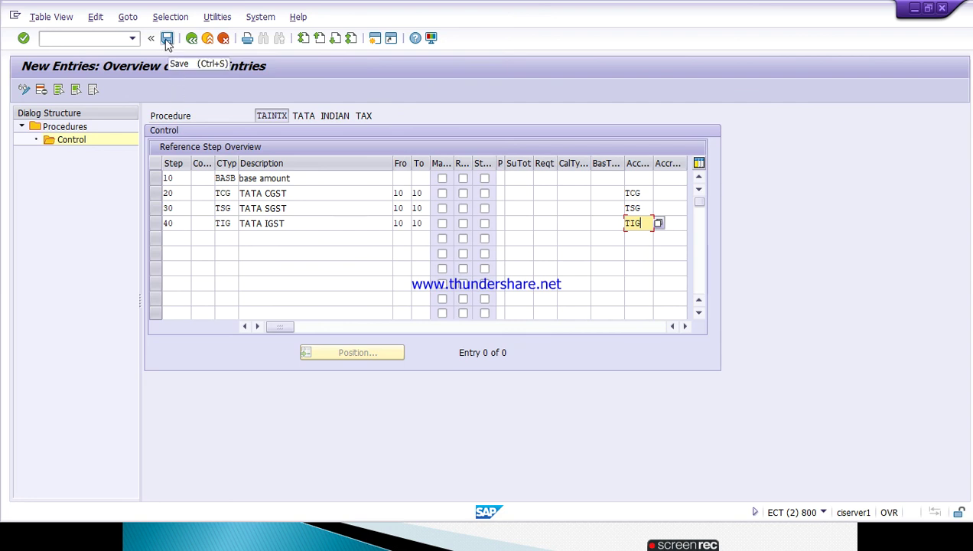
Consult the GST configuration slide, switch to the SAP session with the TCG account key and exit it to SAP Easy Access using /N.
key("alt+Tab")
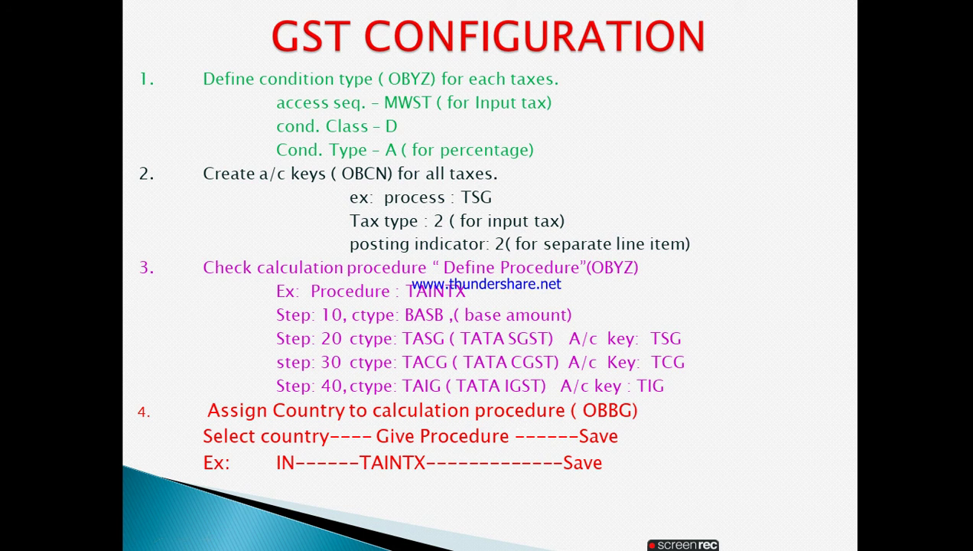
key("alt+Tab")
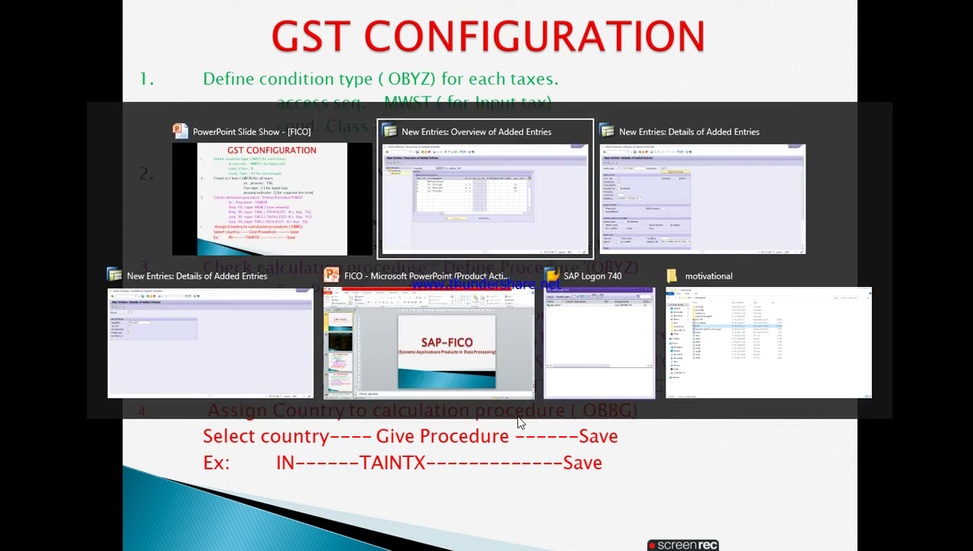
key("alt+Tab")
key("alt+Tab")
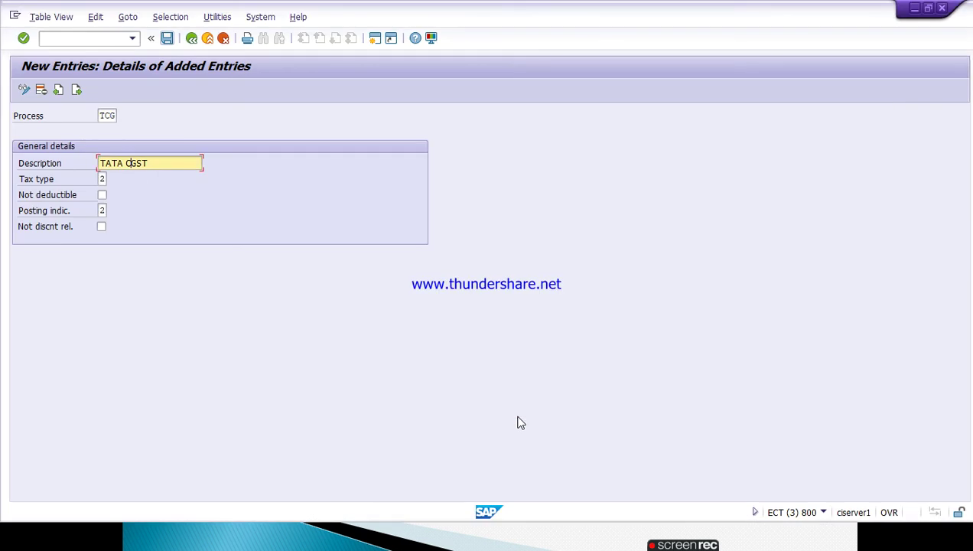
left_click(105, 40)
type("/N")
key("Return")
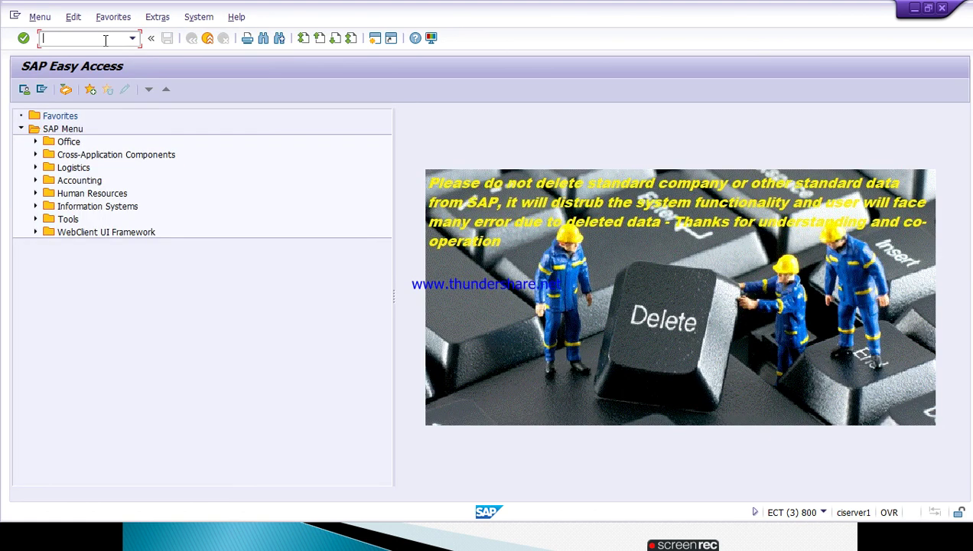
Check the GST configuration slide for the country assignment transaction and open OBBG in the SAP session.
key("alt+Tab")
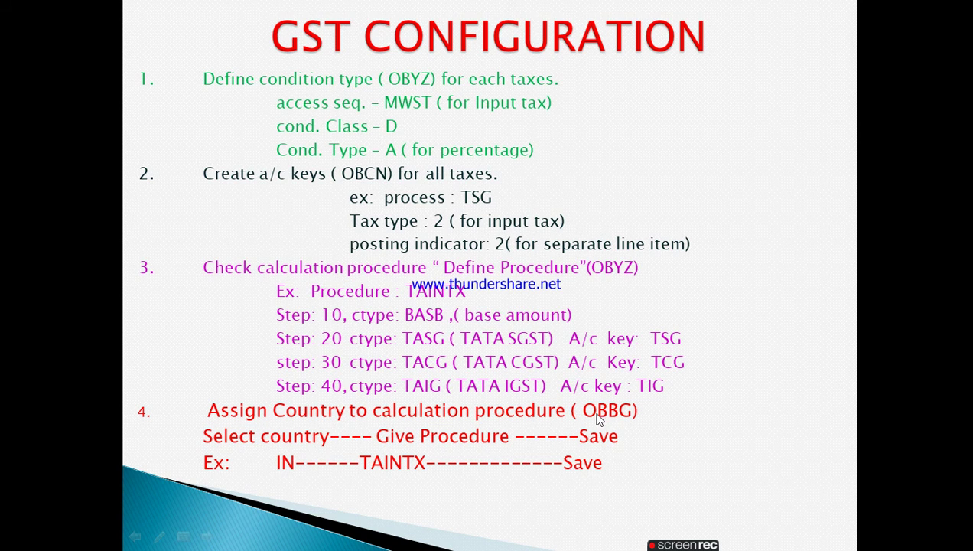
key("alt+Tab")
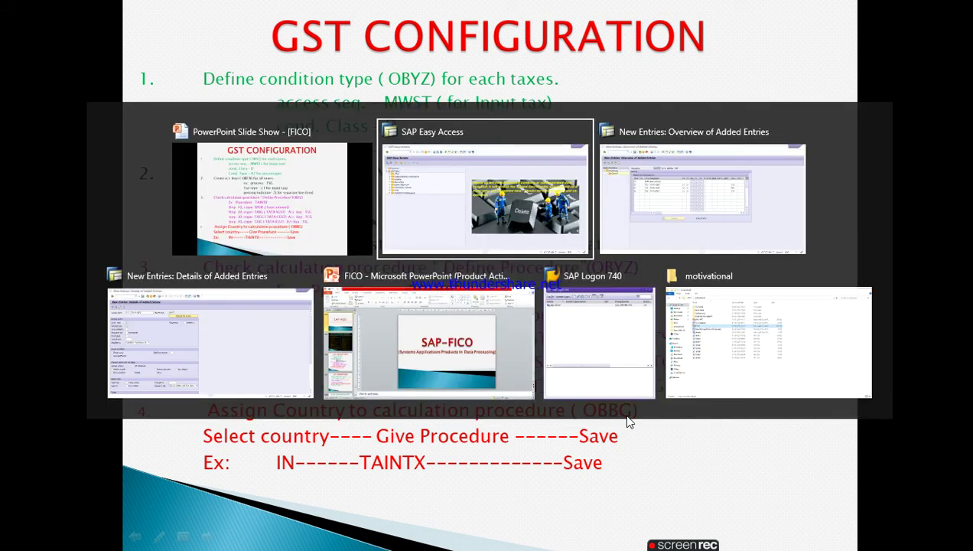
type("OBBG")
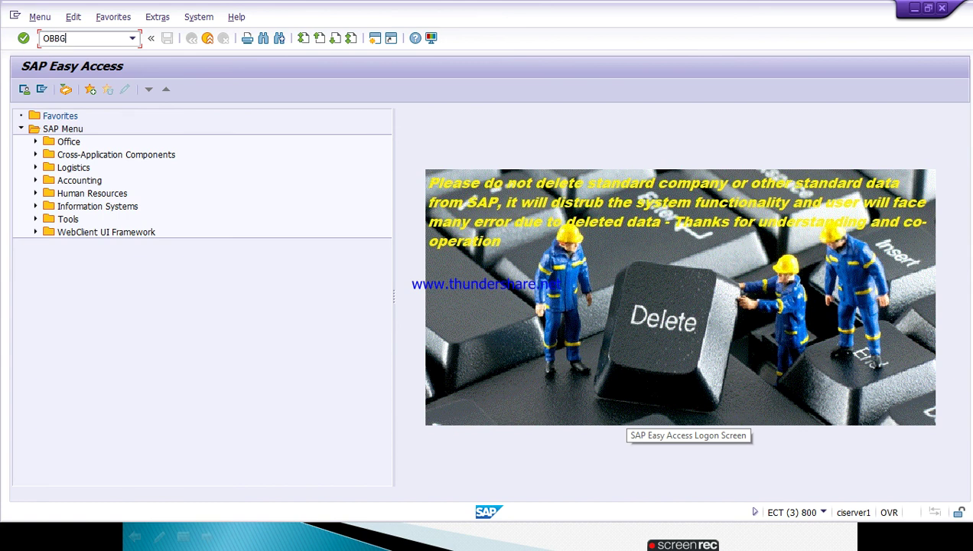
key("Return")
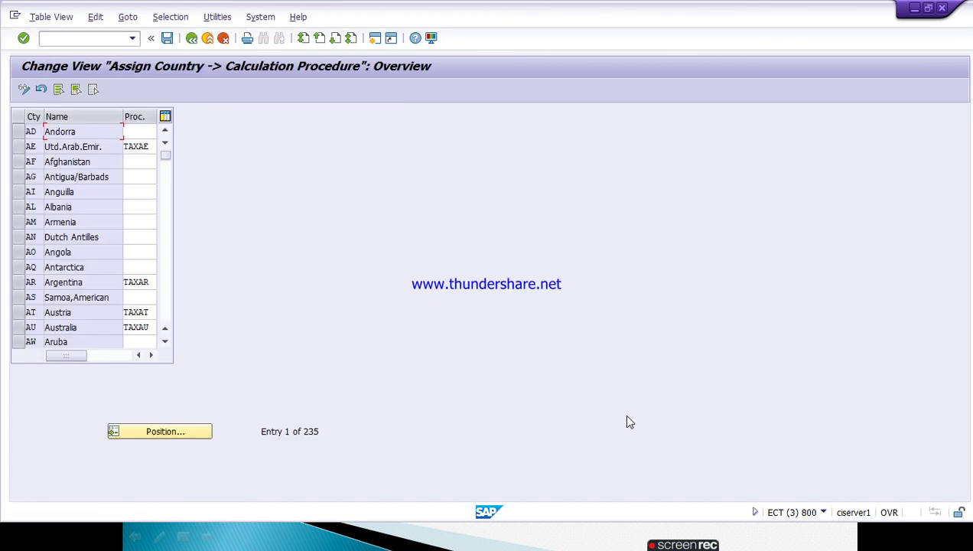
Position the country list of calculation procedure assignments on country IN, India.
left_click(157, 430)
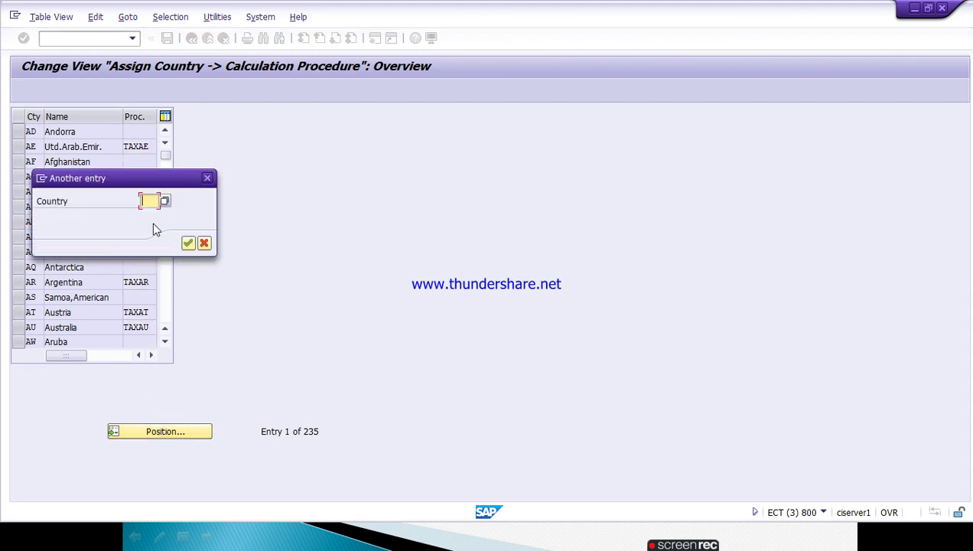
key("Return")
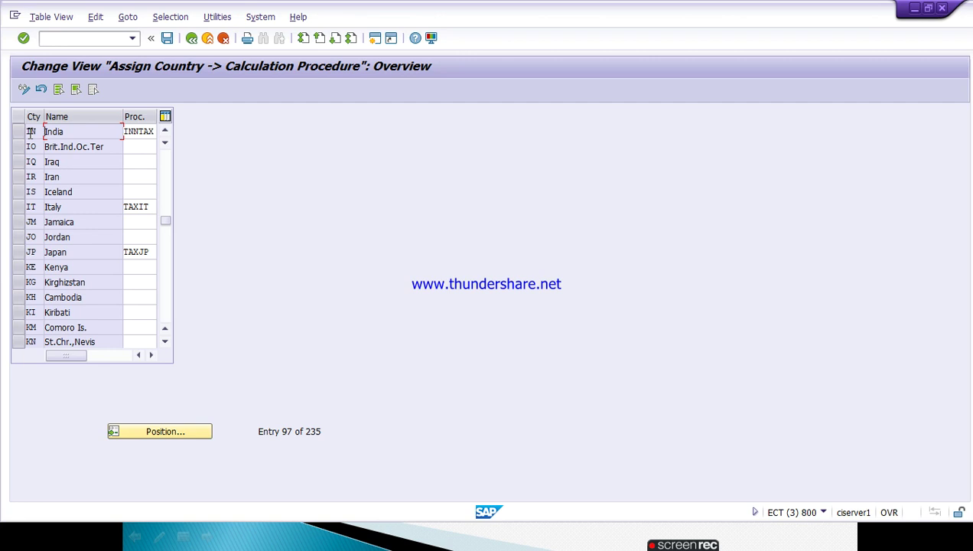
left_click(154, 131)
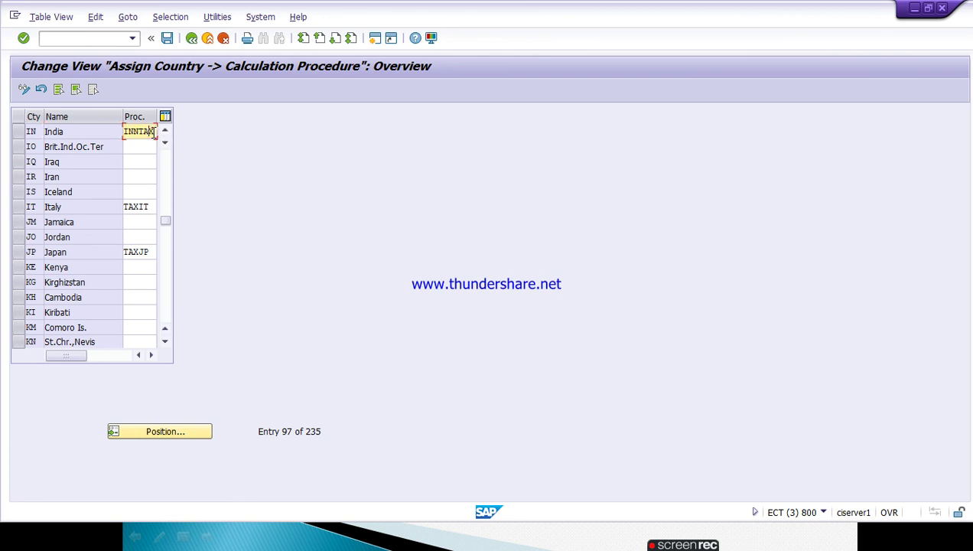
key("Page_Down")
key("Page_Down")
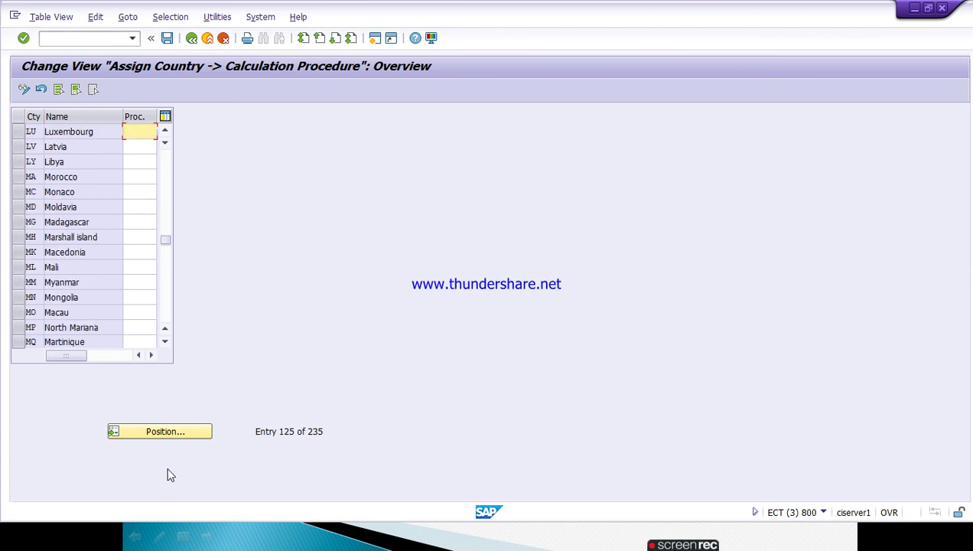
left_click(168, 432)
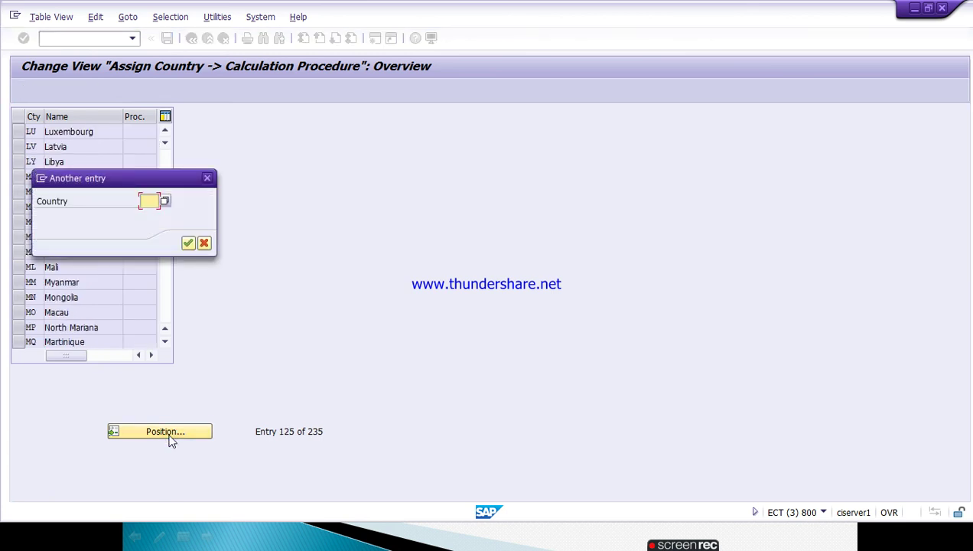
type("IN")
key("Return")
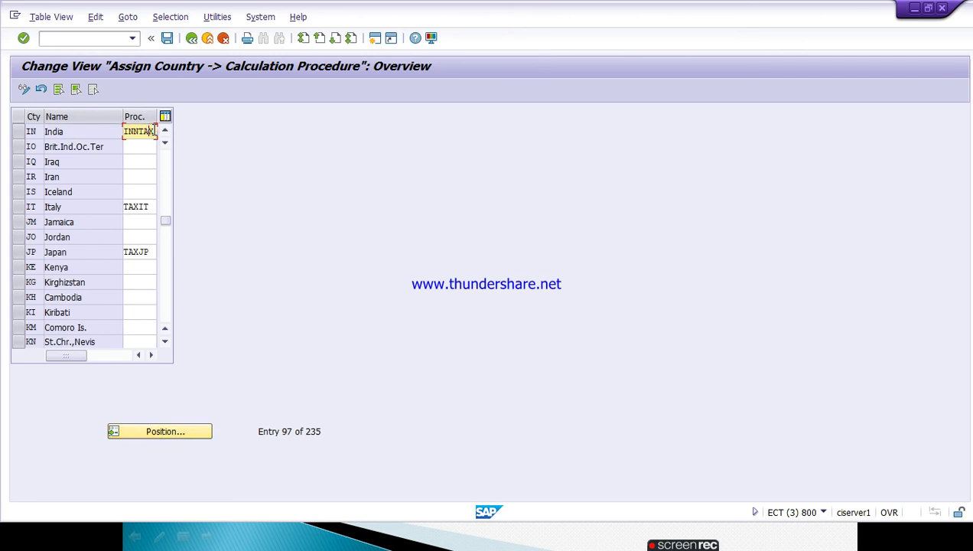
Replace India's assigned calculation procedure with TAINTX.
key("BackSpace")
key("BackSpace")
key("BackSpace")
key("BackSpace")
key("BackSpace")
key("BackSpace")
type("T")
key("Return")
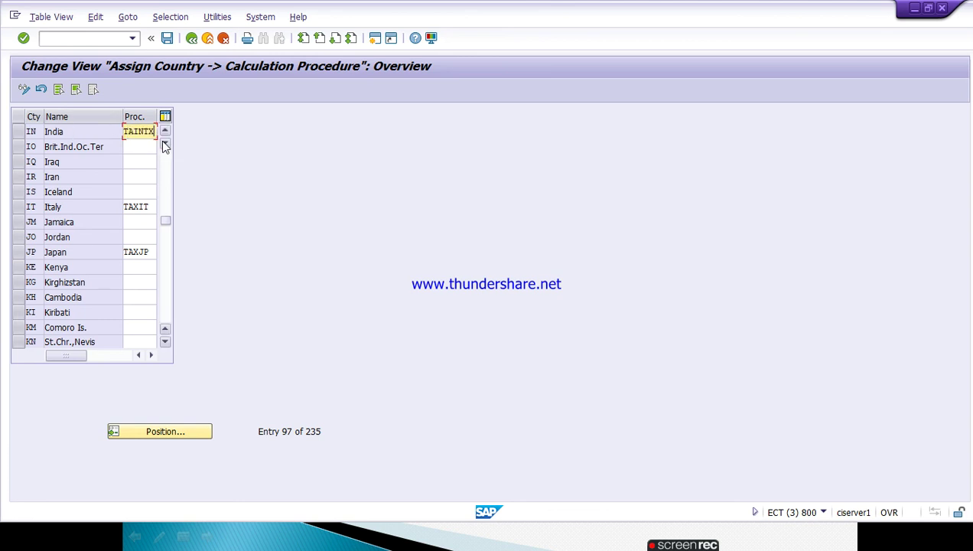
Save the country assignment under the own customizing request described as tata pvt.ltd.
left_click(167, 38)
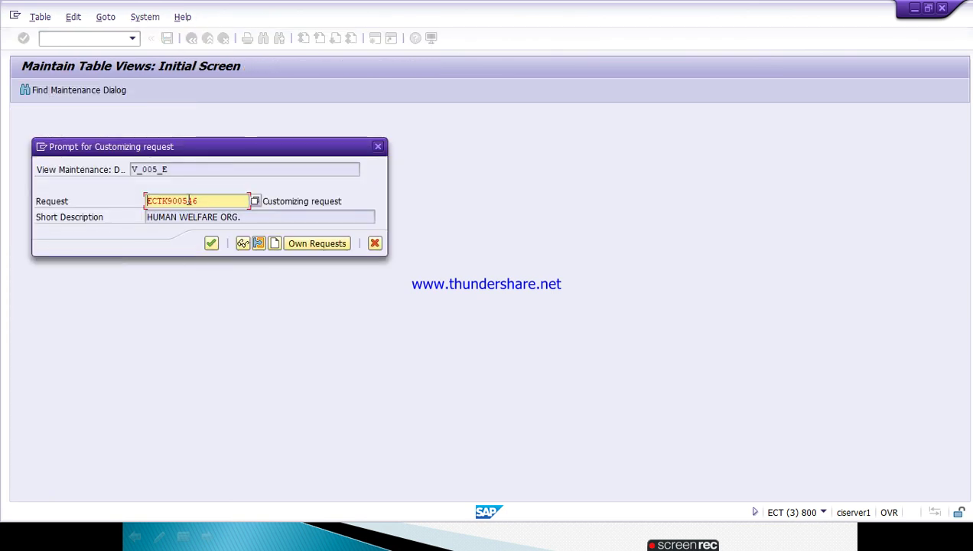
left_click(324, 245)
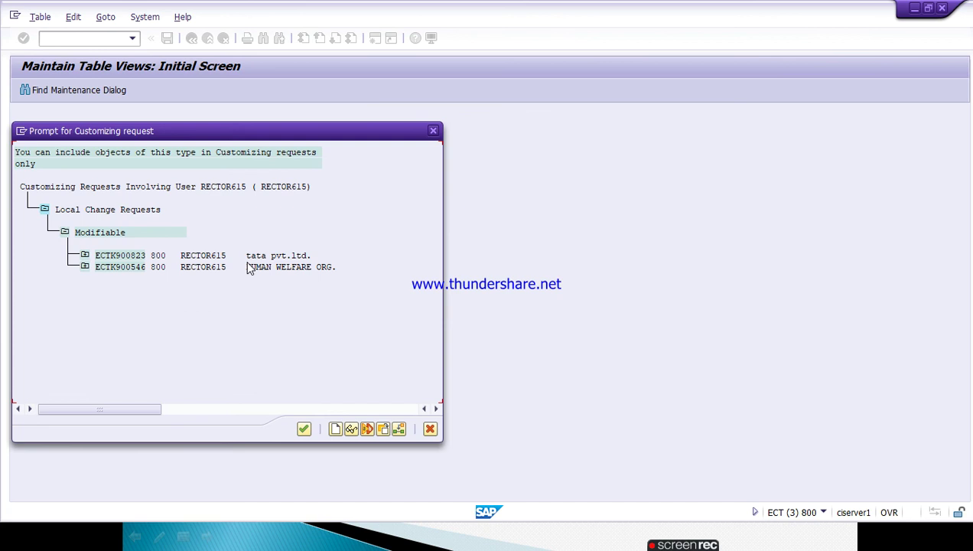
double_click(250, 255)
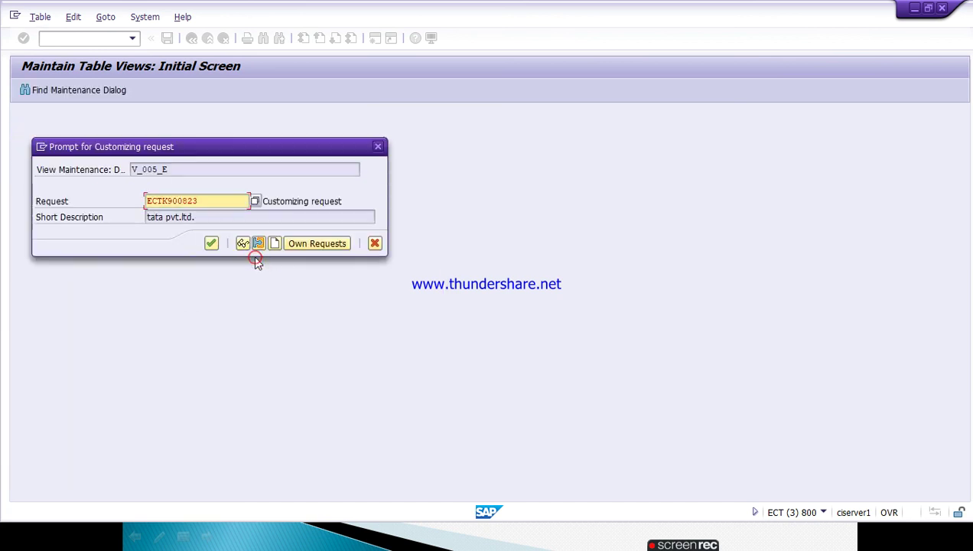
left_click(212, 244)
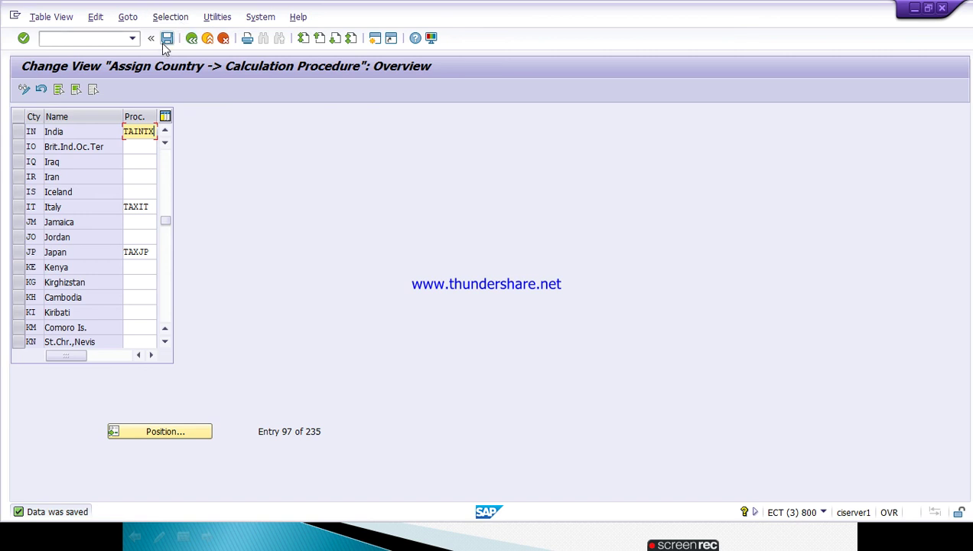
Switch to the PowerPoint slide show, view the slide with GST configuration steps 5 to 9 and end the show.
key("alt+Tab")
key("alt+Tab")
key("alt+Tab")
key("alt+Tab")
key("alt+Tab")
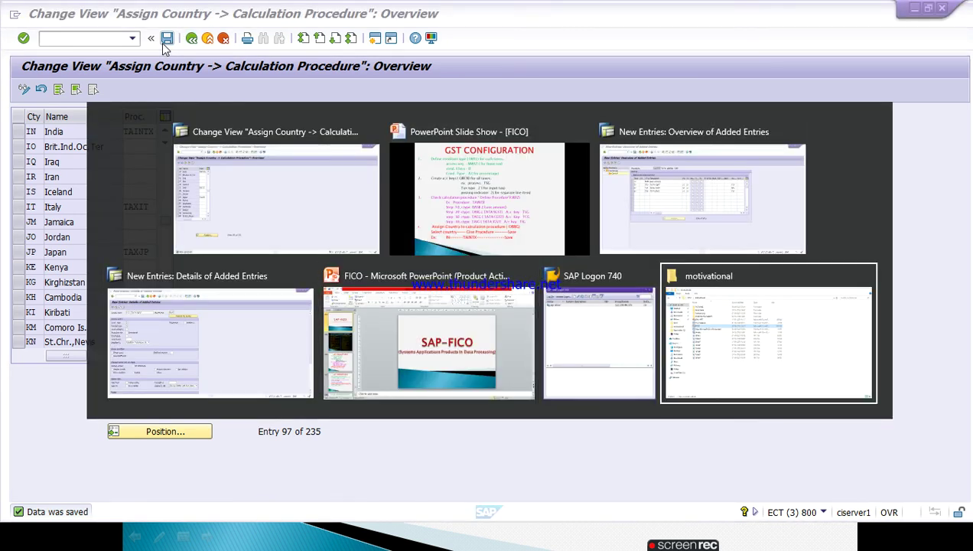
key("alt+Tab")
key("alt+Tab")
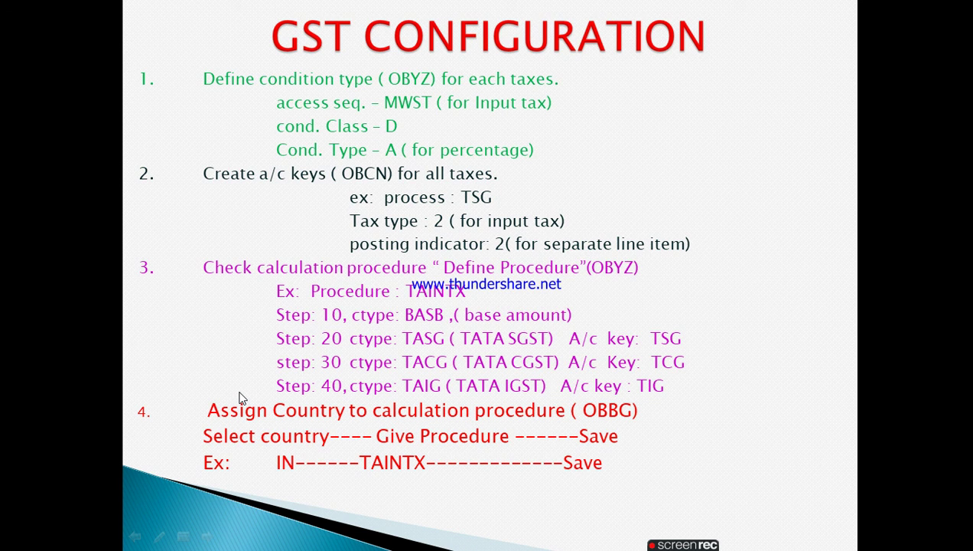
key("Right")
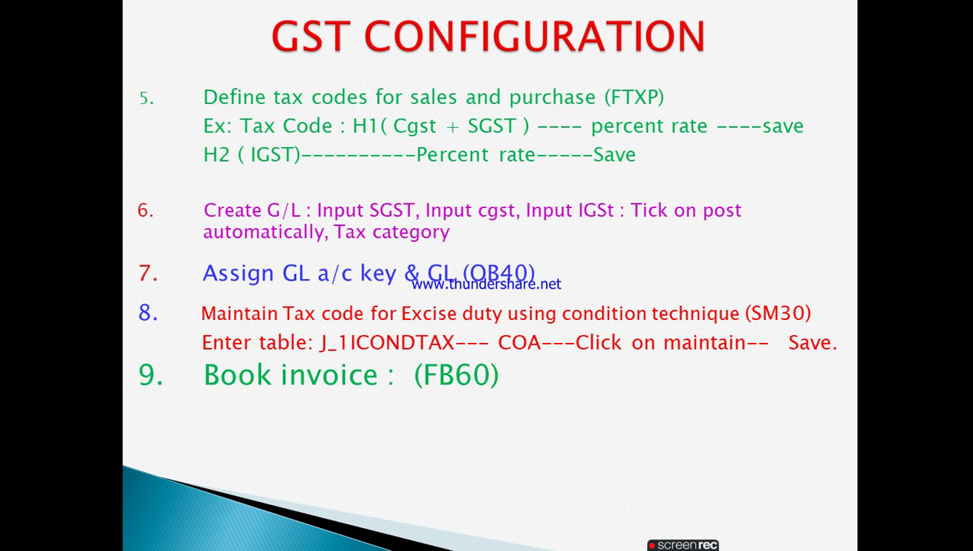
key("Escape")
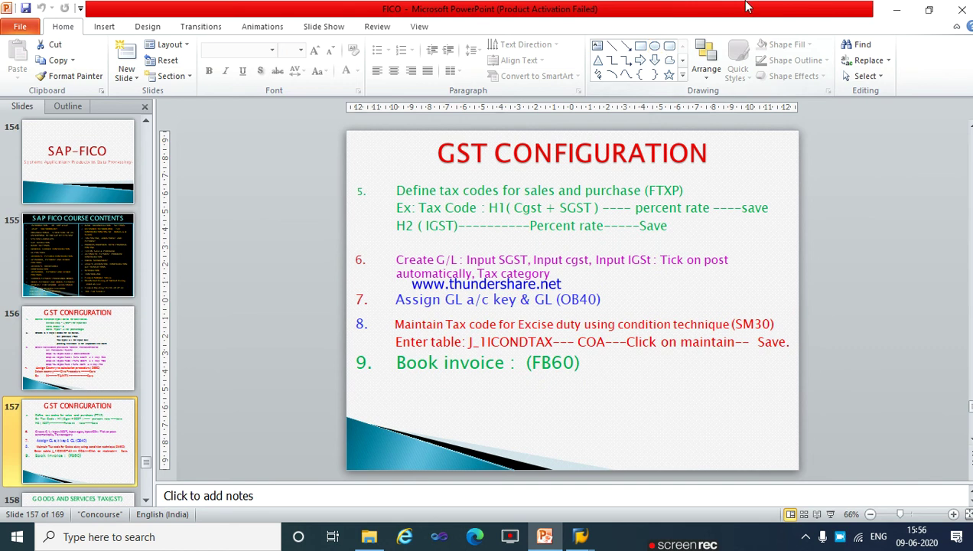